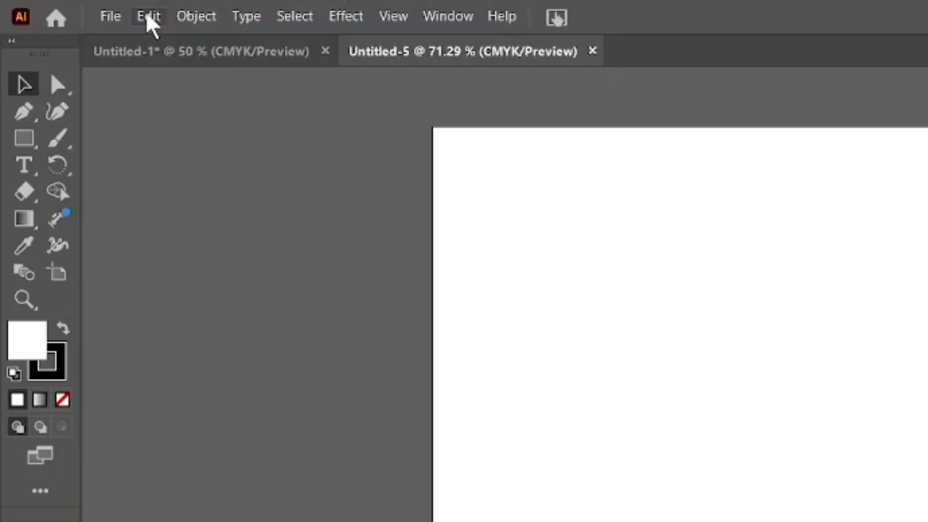
# Place the Mamulena_Rose_Garden_Toile_Roses_0 (2) image from Downloads near the artboard's upper-left corner.
pyautogui.click(154, 18)
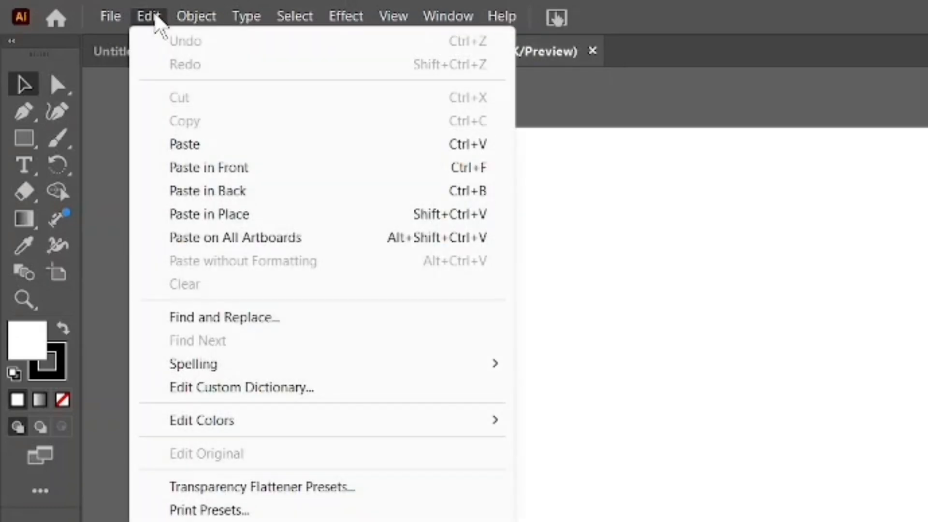
pyautogui.moveTo(111, 19)
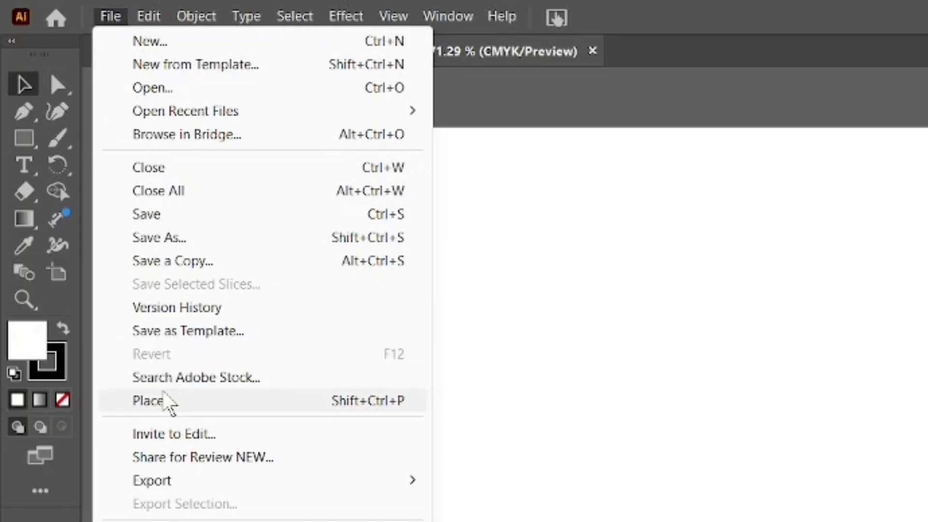
pyautogui.click(164, 407)
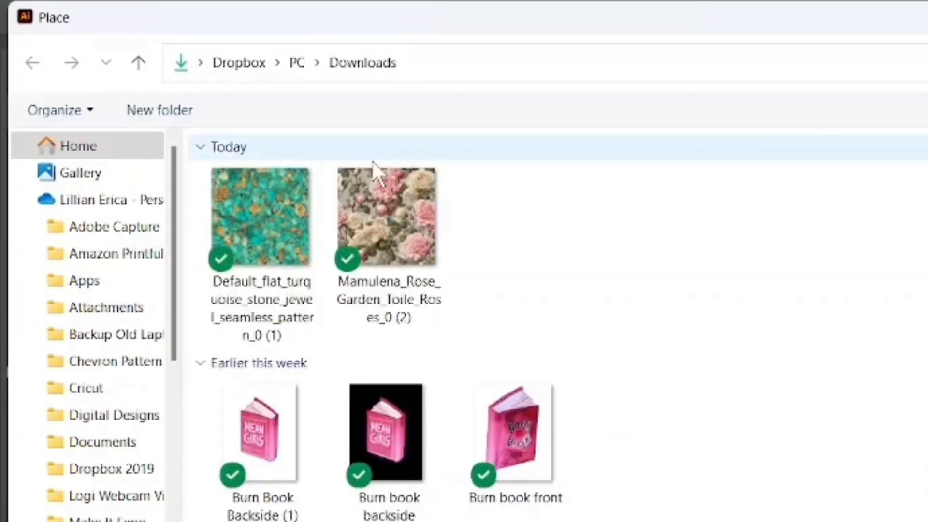
pyautogui.click(384, 230)
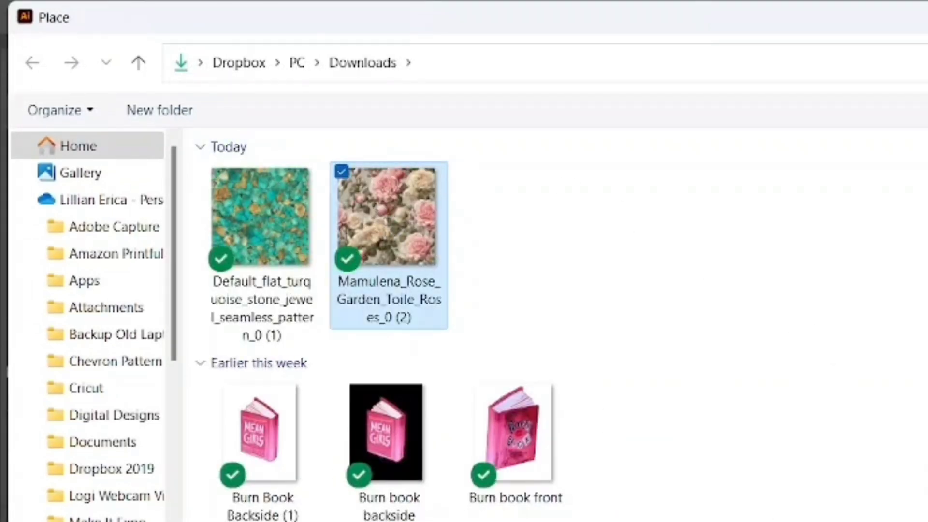
pyautogui.press('Return')
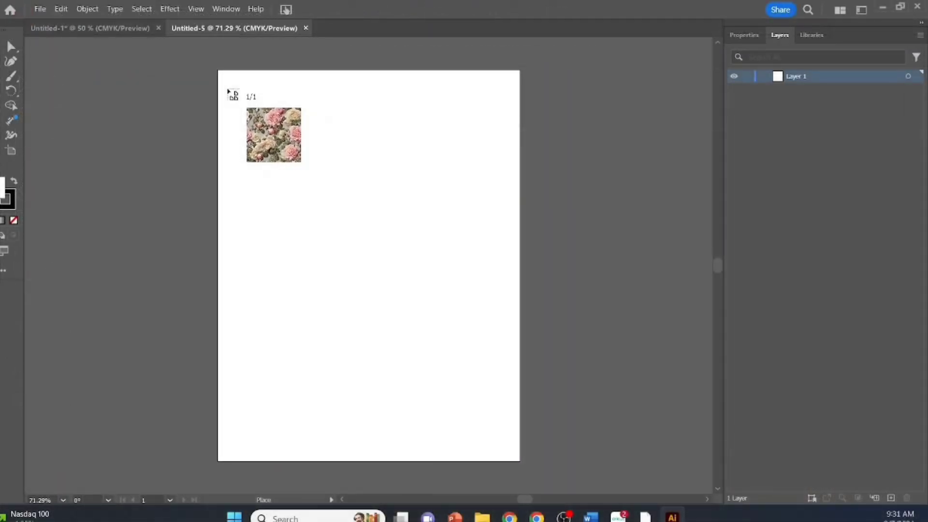
pyautogui.click(228, 90)
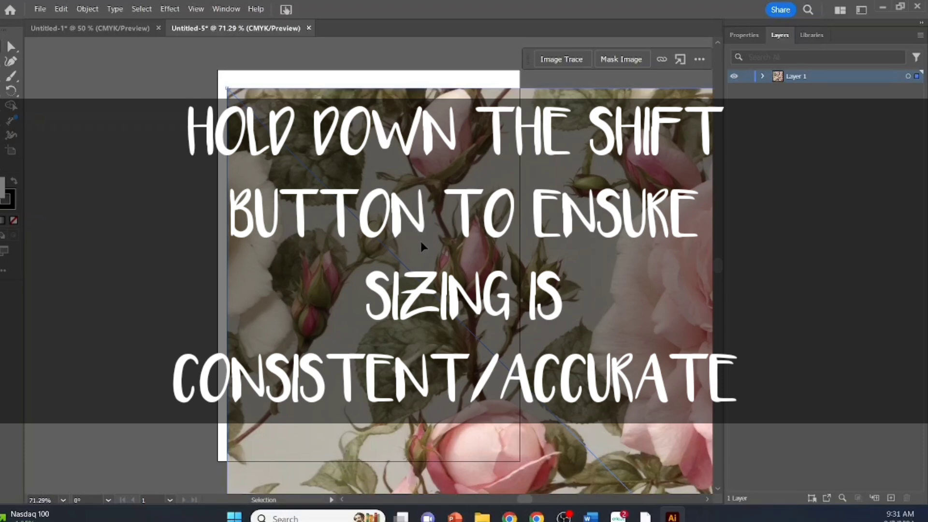
# Scale the placed rose image down proportionally to roughly the width of the artboard, repositioning it as needed.
pyautogui.moveTo(427, 242)
pyautogui.mouseDown()
pyautogui.moveTo(249, 201)
pyautogui.moveTo(258, 203)
pyautogui.mouseUp()
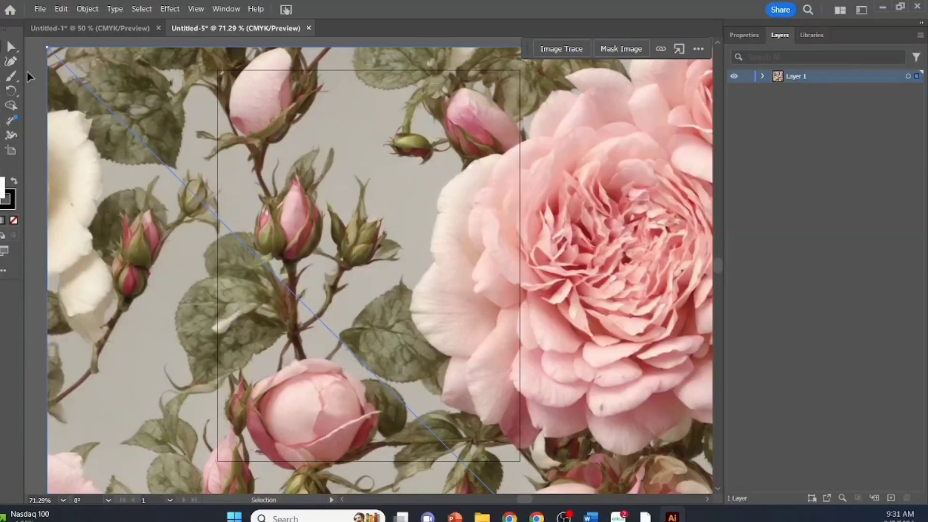
pyautogui.press('shift')
pyautogui.moveTo(47, 44)
pyautogui.mouseDown()
pyautogui.moveTo(395, 298)
pyautogui.moveTo(453, 354)
pyautogui.mouseUp()
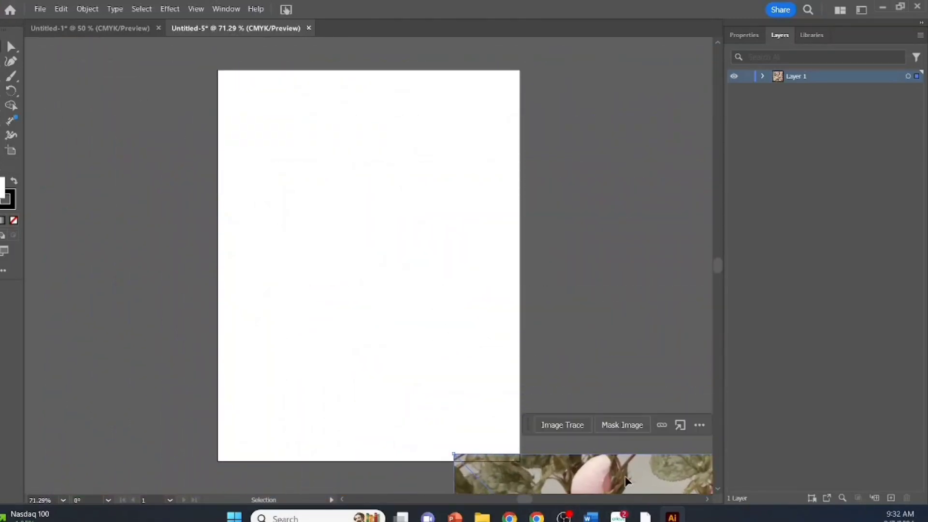
pyautogui.moveTo(628, 483)
pyautogui.mouseDown()
pyautogui.moveTo(535, 425)
pyautogui.moveTo(366, 267)
pyautogui.moveTo(160, 5)
pyautogui.mouseUp()
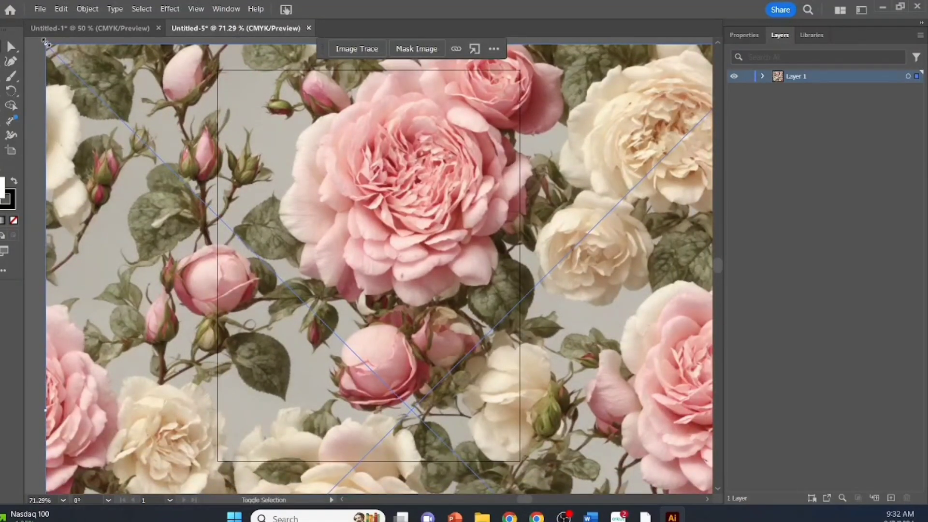
pyautogui.moveTo(47, 43)
pyautogui.mouseDown()
pyautogui.moveTo(306, 242)
pyautogui.moveTo(477, 338)
pyautogui.mouseUp()
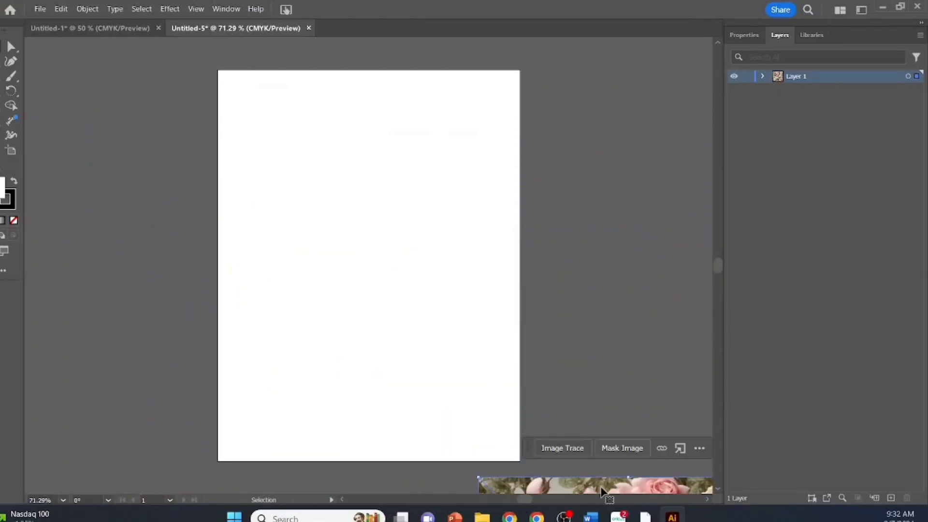
pyautogui.moveTo(602, 492)
pyautogui.mouseDown()
pyautogui.moveTo(385, 252)
pyautogui.moveTo(264, 95)
pyautogui.mouseUp()
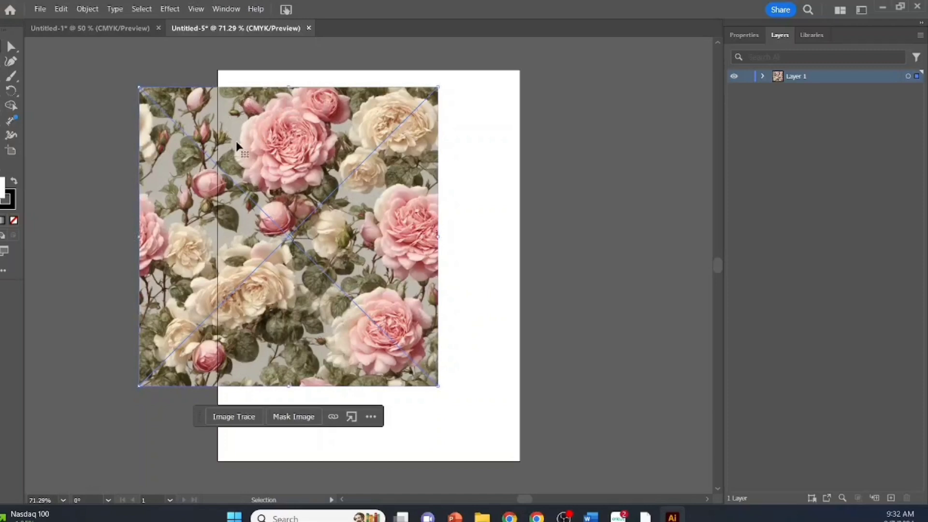
# Align the rose image to the artboard's upper-left corner and scale it proportionally to span the full artboard width.
pyautogui.moveTo(236, 143); pyautogui.dragTo(317, 124)
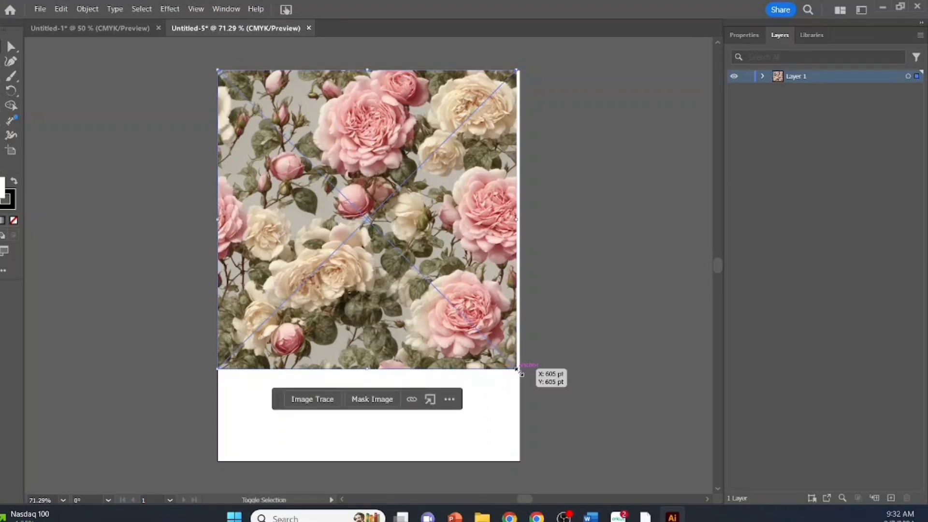
pyautogui.moveTo(516, 368); pyautogui.dragTo(522, 375)
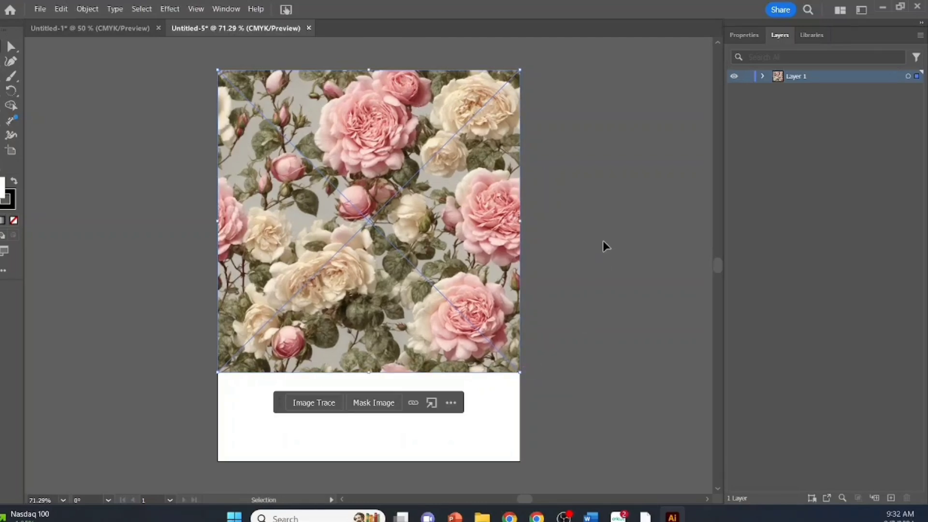
pyautogui.click(602, 240)
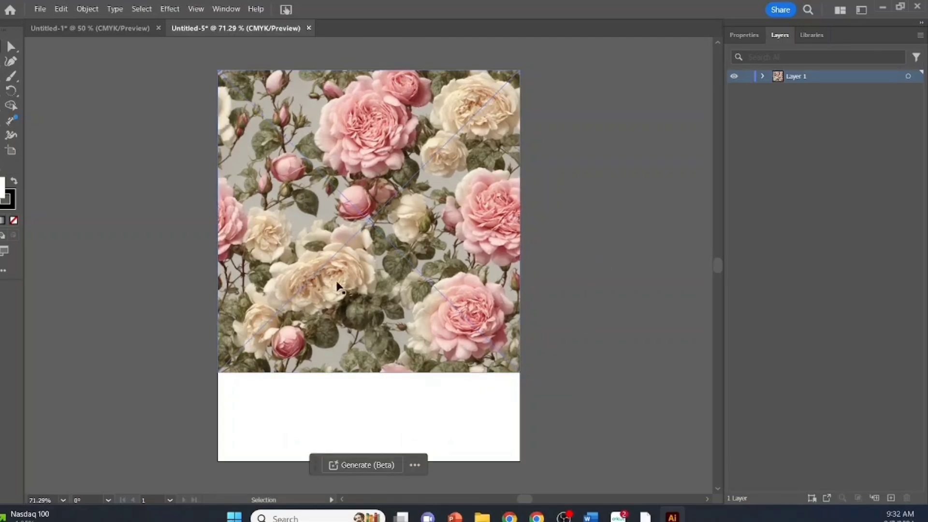
# Copy the rose image and paste a duplicate of it into the document.
pyautogui.rightClick(370, 257)
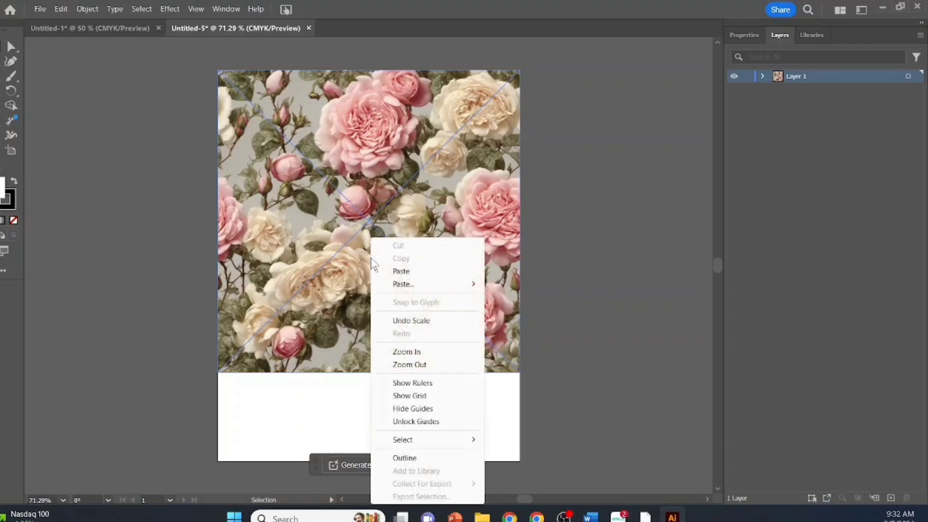
pyautogui.click(358, 164)
pyautogui.rightClick(354, 161)
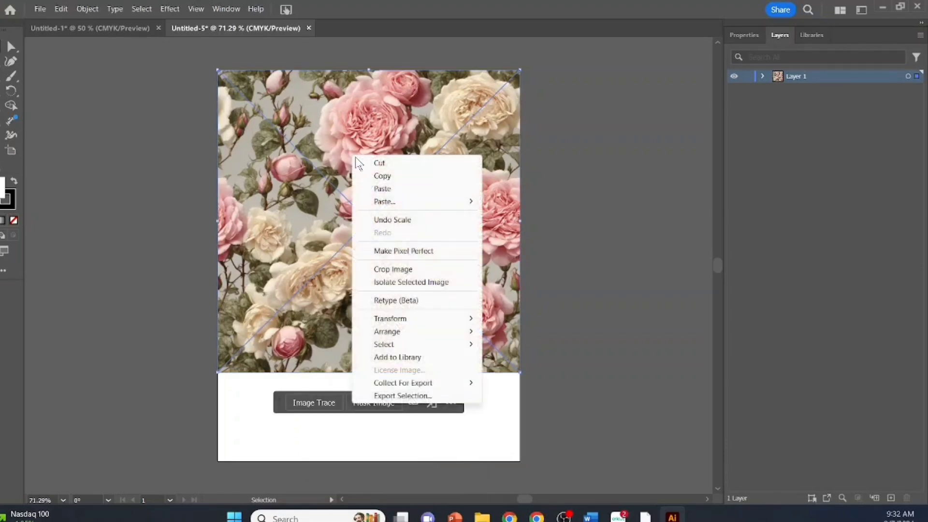
pyautogui.click(380, 176)
pyautogui.rightClick(363, 338)
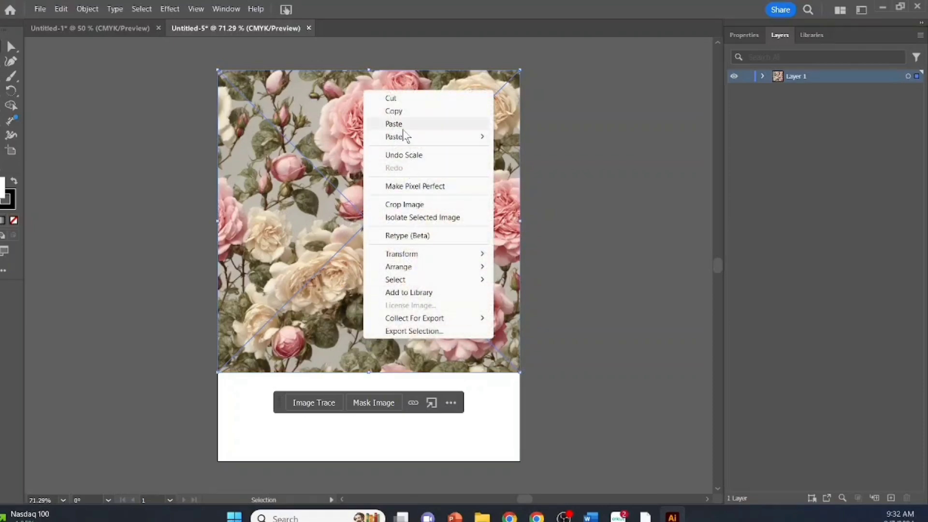
pyautogui.click(402, 127)
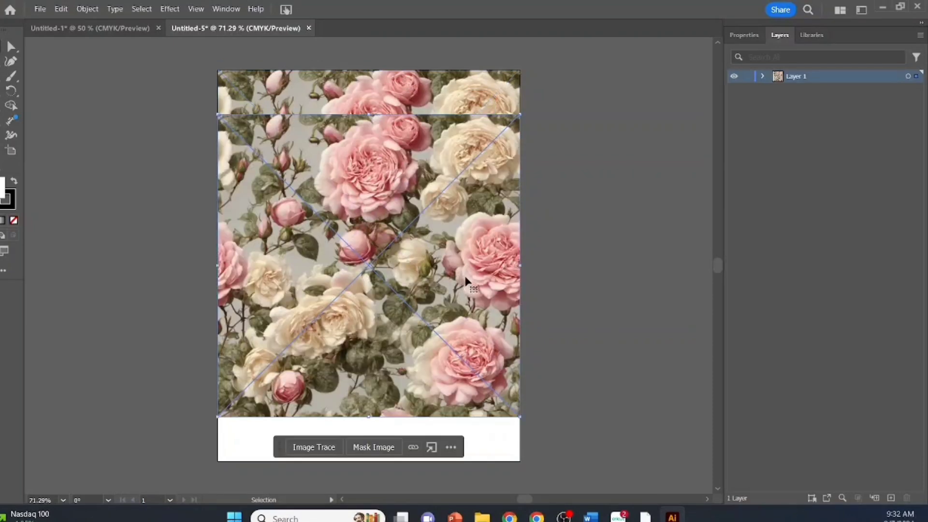
# Set the zoom to 50% and move the duplicate straight down about 522 pt, so it abuts the original's bottom edge.
pyautogui.scroll(-2, 588, 261)
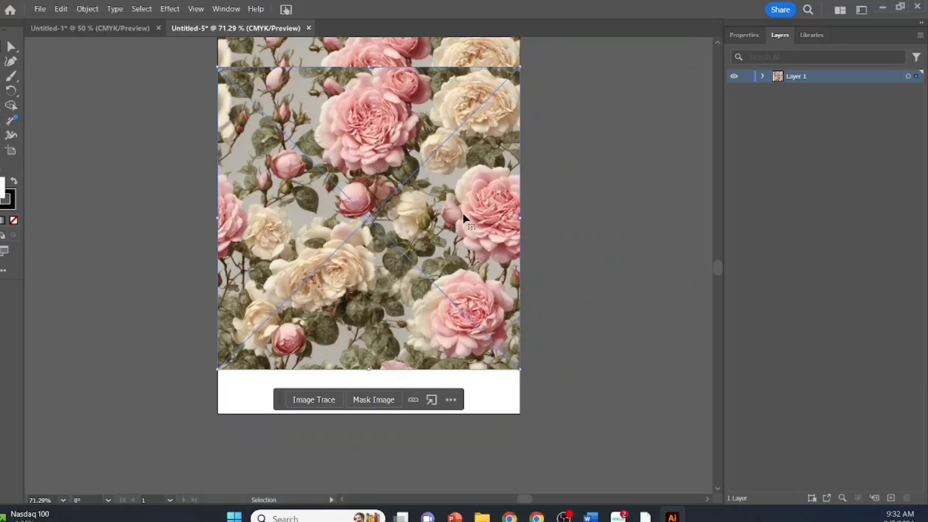
pyautogui.click(63, 500)
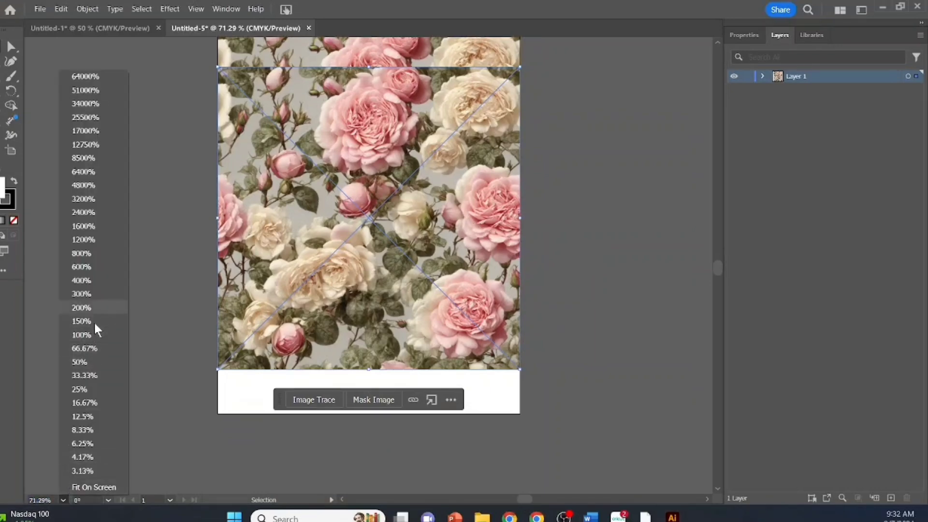
pyautogui.click(87, 361)
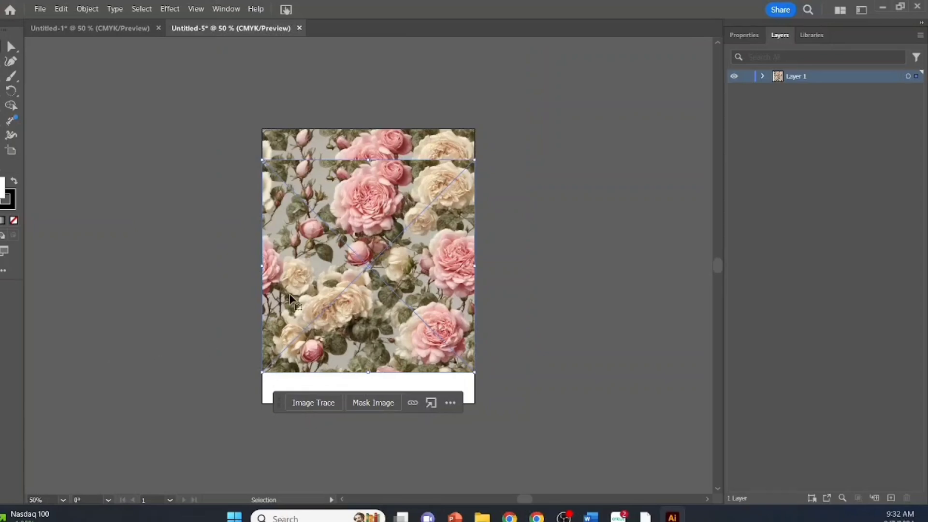
pyautogui.moveTo(370, 254); pyautogui.dragTo(369, 430)
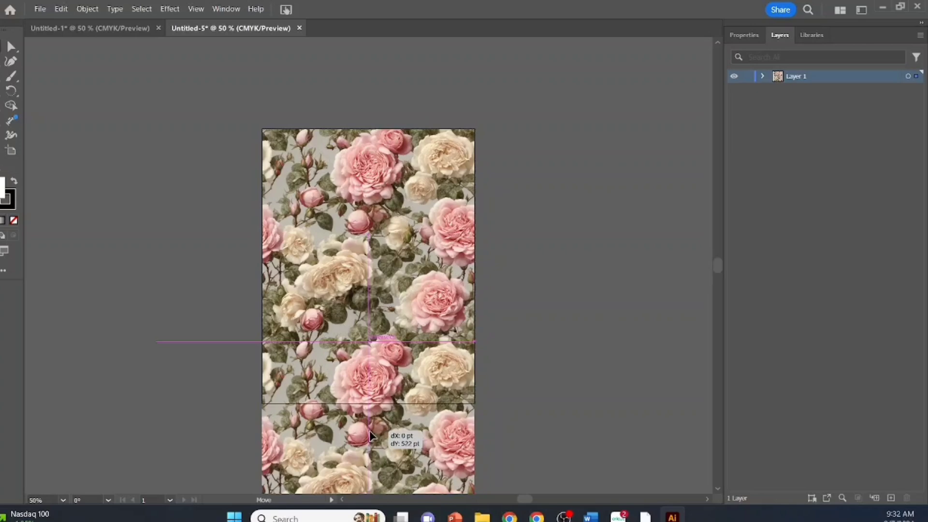
pyautogui.moveTo(370, 432); pyautogui.dragTo(370, 432)
pyautogui.click(541, 306)
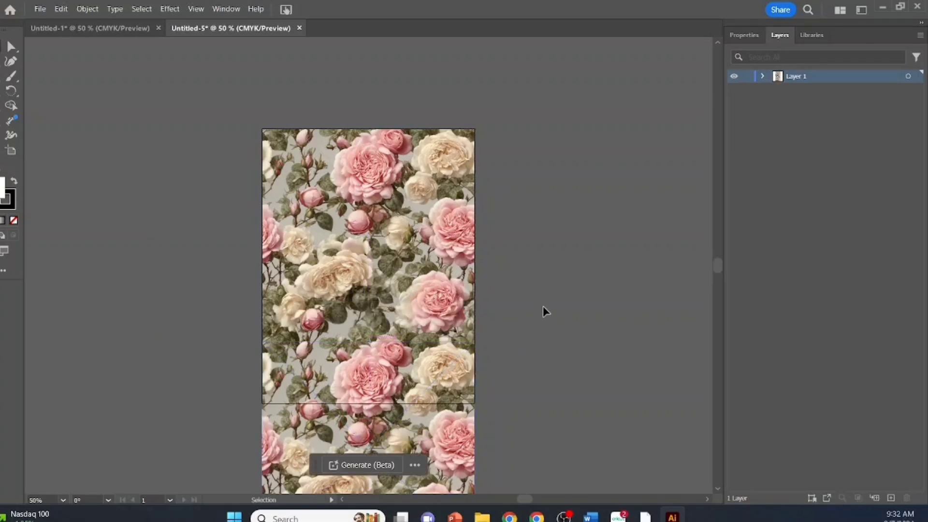
# Crop the lower rose image at the artboard's bottom edge, keeping its full width.
pyautogui.scroll(-1, 519, 430)
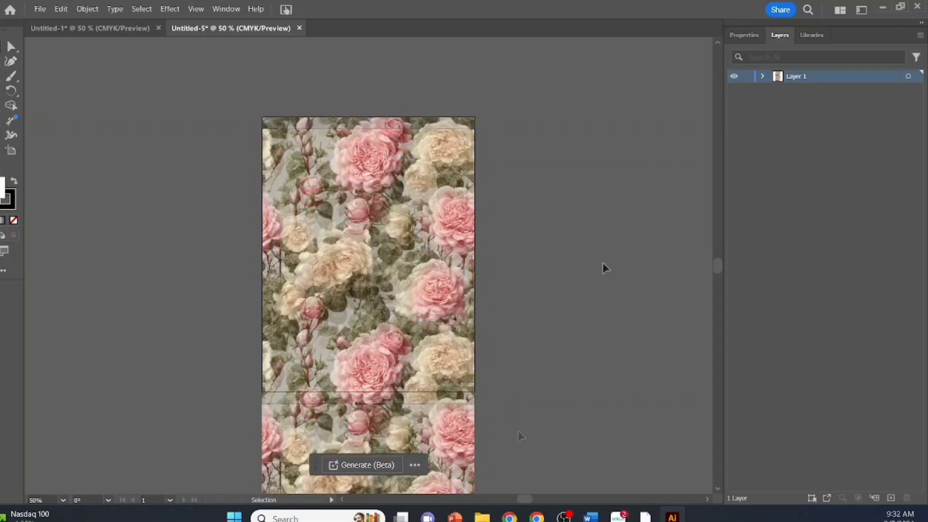
pyautogui.click(420, 338)
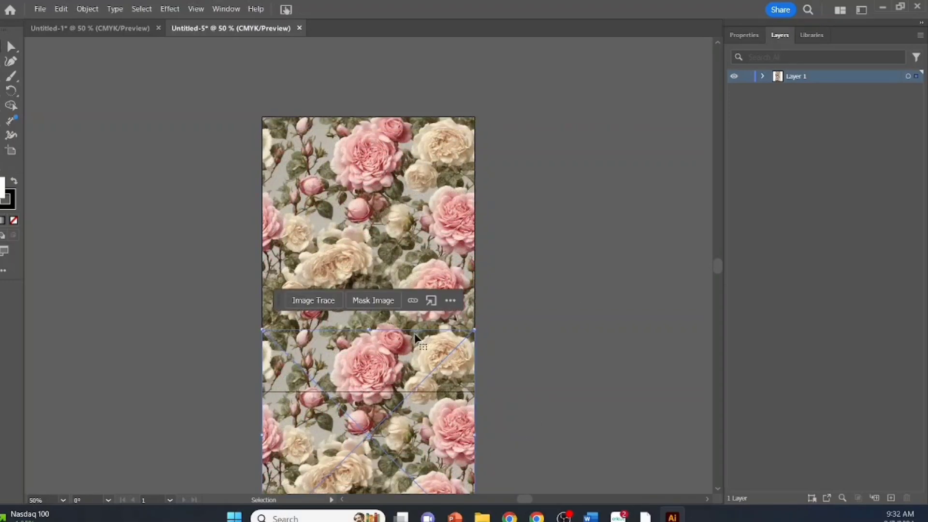
pyautogui.rightClick(384, 342)
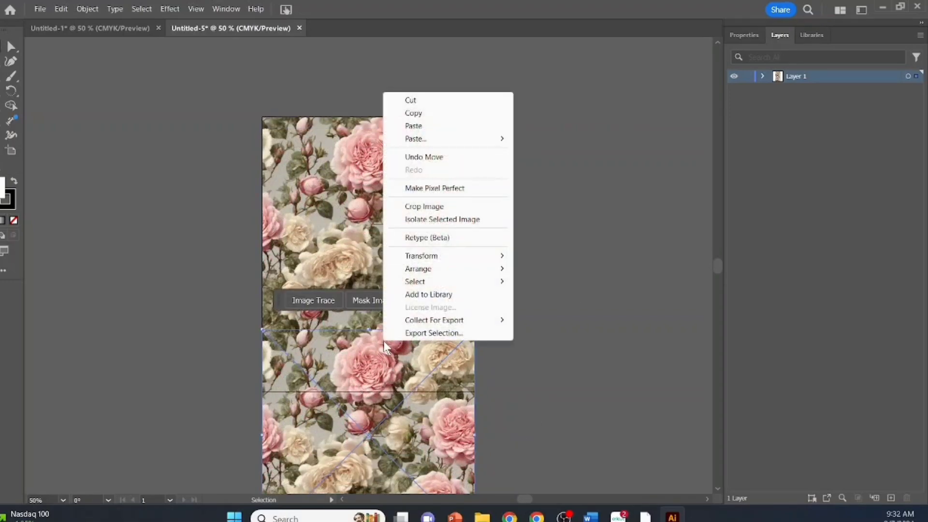
pyautogui.click(420, 207)
pyautogui.scroll(-1, 620, 339)
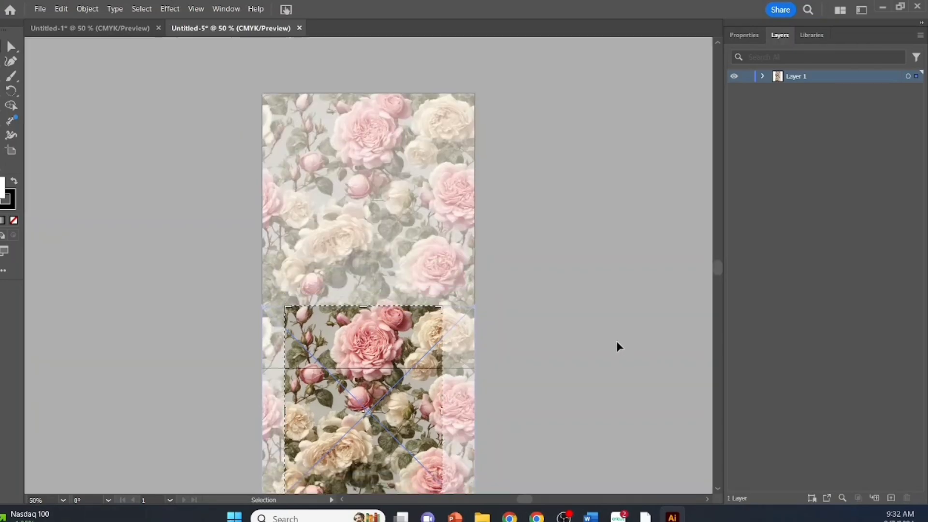
pyautogui.scroll(-3, 615, 341)
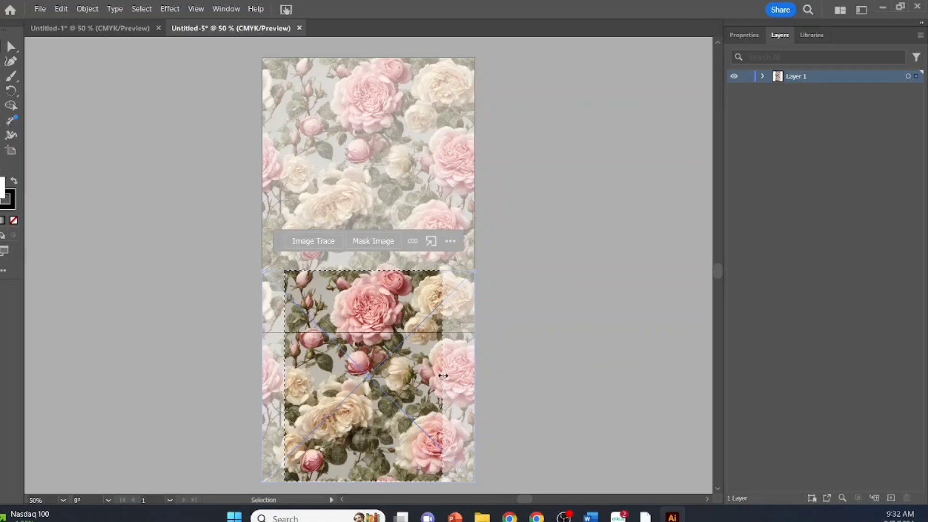
pyautogui.moveTo(443, 376); pyautogui.dragTo(474, 375)
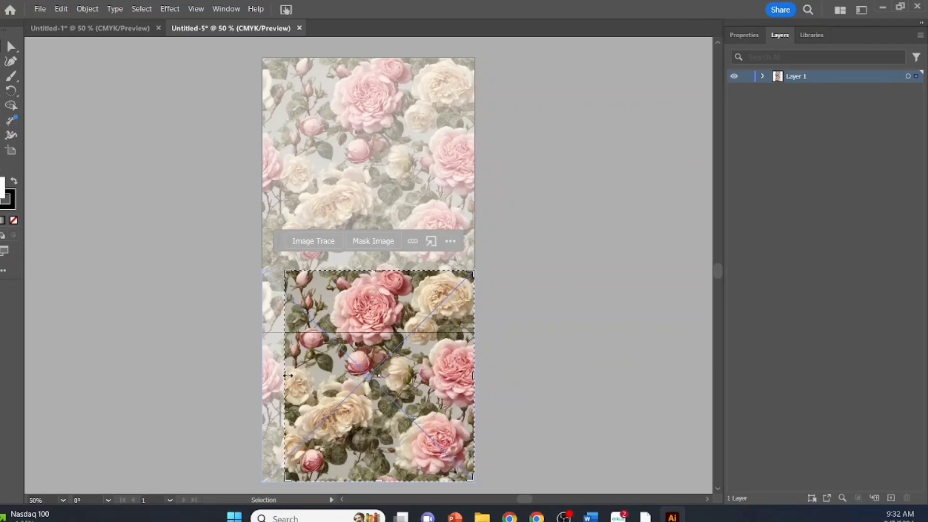
pyautogui.moveTo(286, 375); pyautogui.dragTo(264, 374)
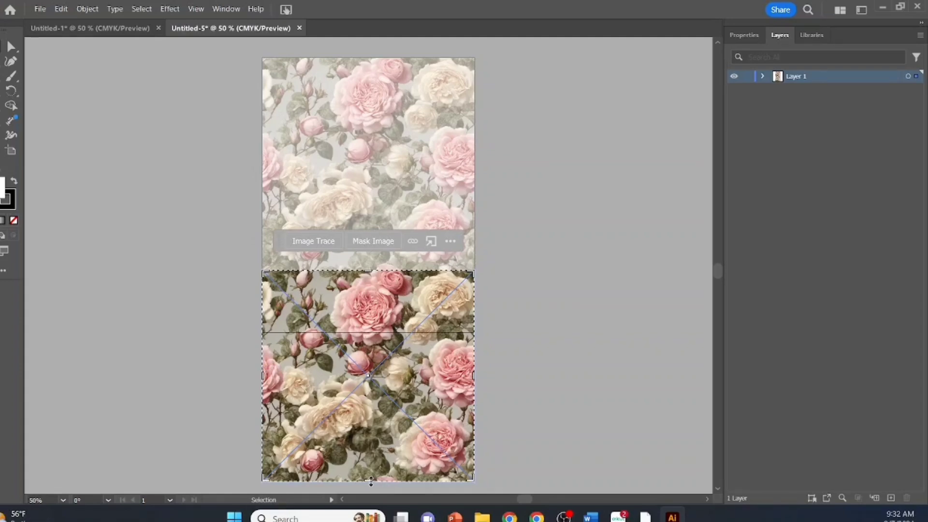
pyautogui.moveTo(371, 482); pyautogui.dragTo(377, 334)
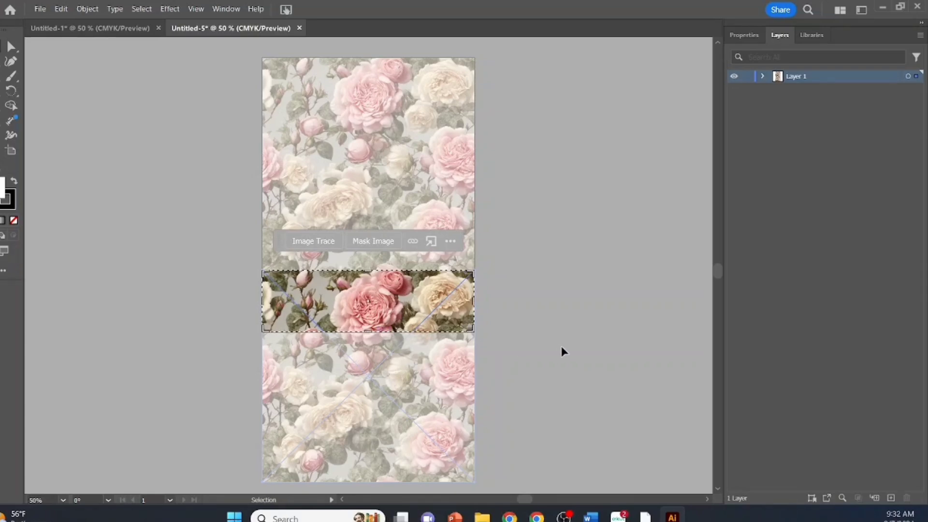
pyautogui.press('Return')
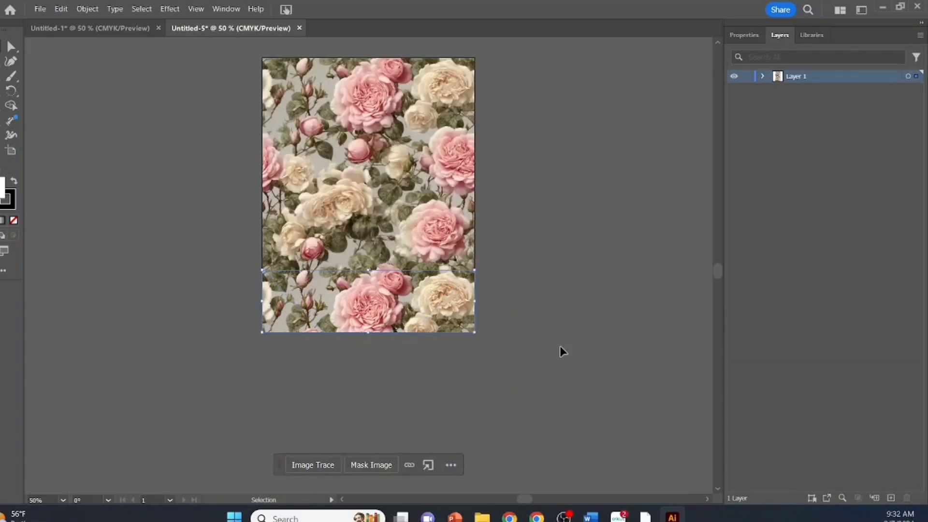
pyautogui.scroll(2, 562, 341)
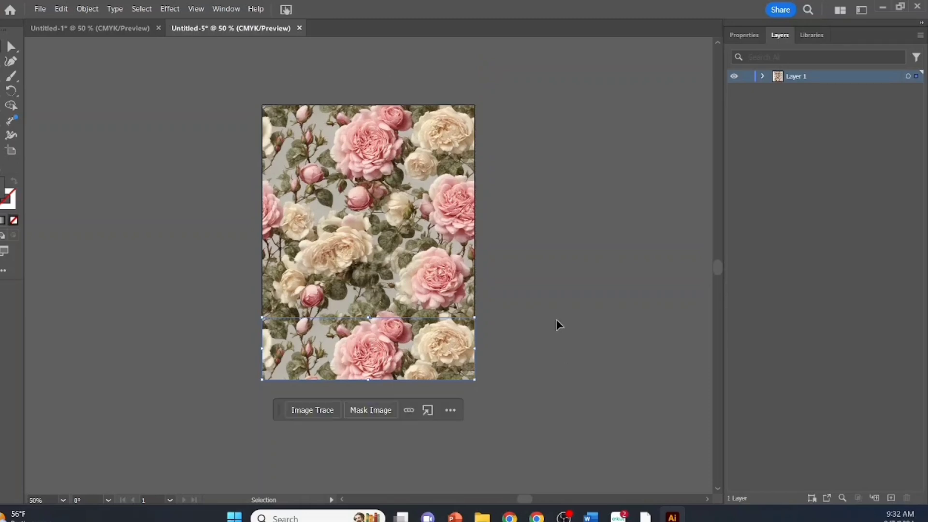
pyautogui.click(555, 315)
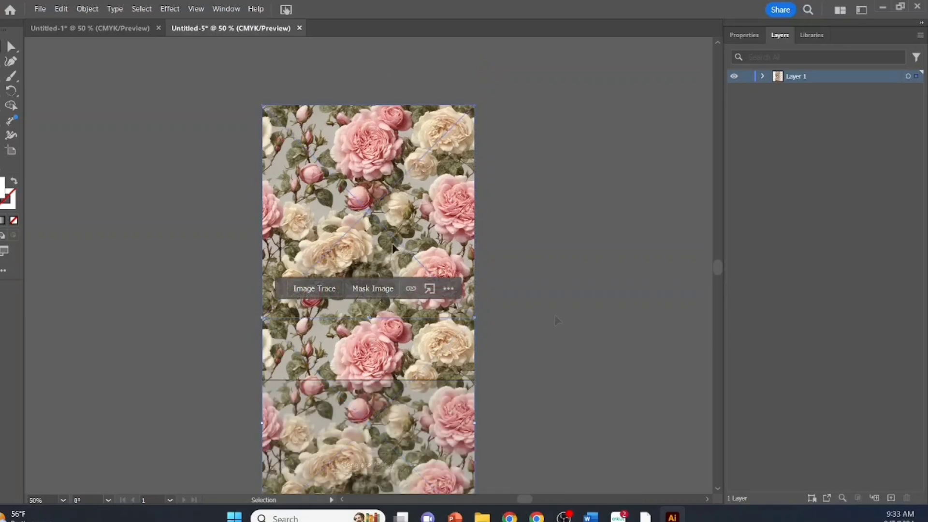
# Scale the upper rose image proportionally to 306 × 306 pt, keeping it anchored at the artboard's upper-left corner.
pyautogui.click(392, 246)
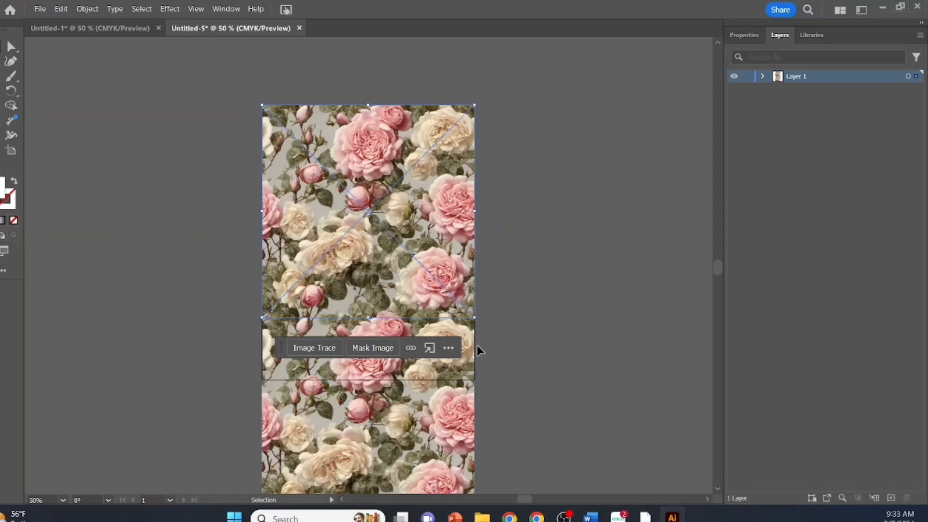
pyautogui.moveTo(471, 318); pyautogui.dragTo(371, 212)
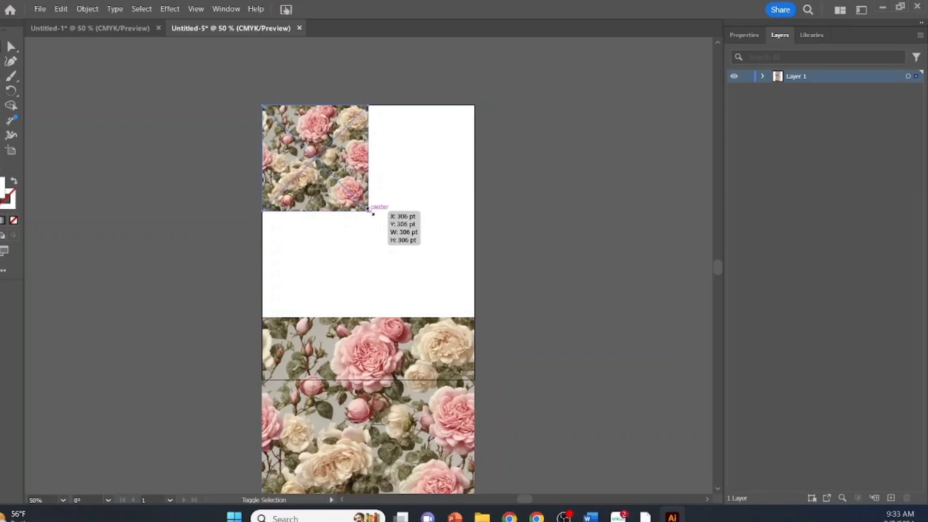
# Move the large lower rose image beside the upper-left tile and scale it proportionally to match that tile, ending at the artboard's right edge.
pyautogui.moveTo(371, 212); pyautogui.dragTo(371, 212)
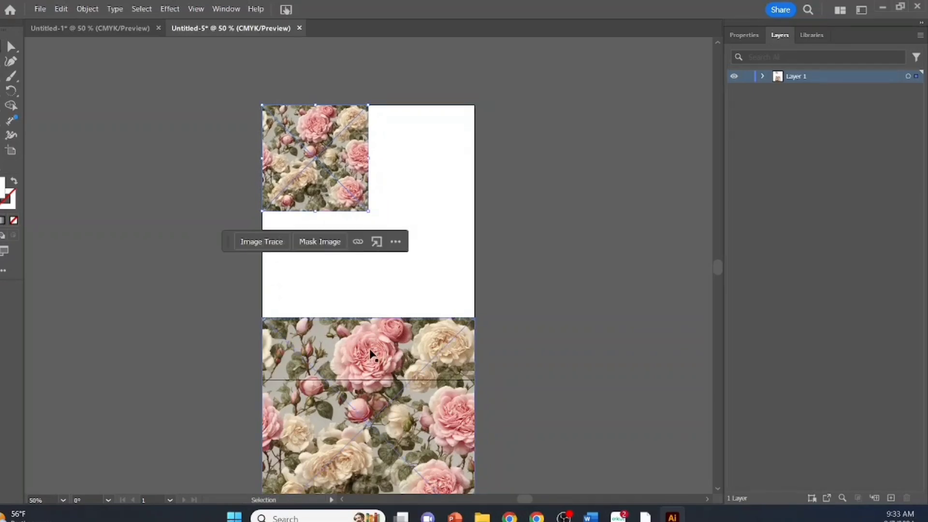
pyautogui.click(369, 337)
pyautogui.moveTo(369, 346); pyautogui.dragTo(399, 243)
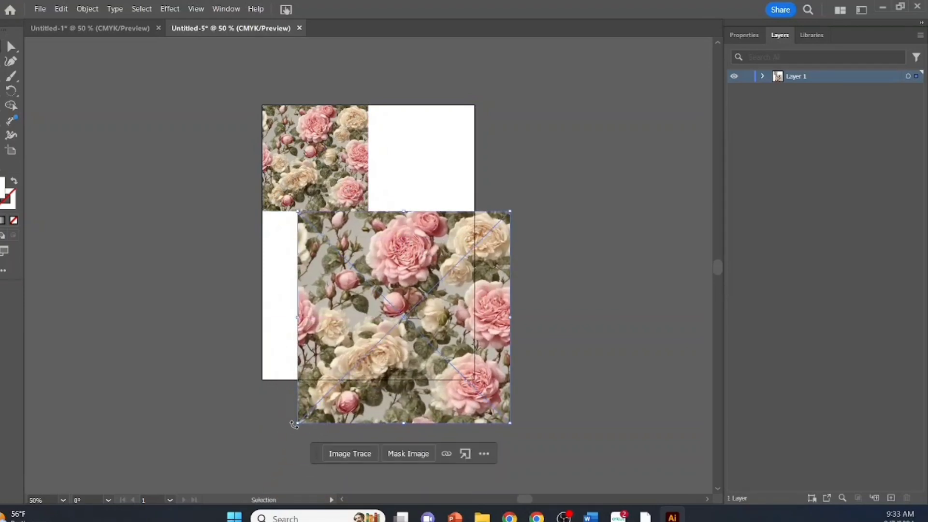
pyautogui.moveTo(412, 323)
pyautogui.mouseDown()
pyautogui.moveTo(462, 214)
pyautogui.moveTo(482, 209)
pyautogui.mouseUp()
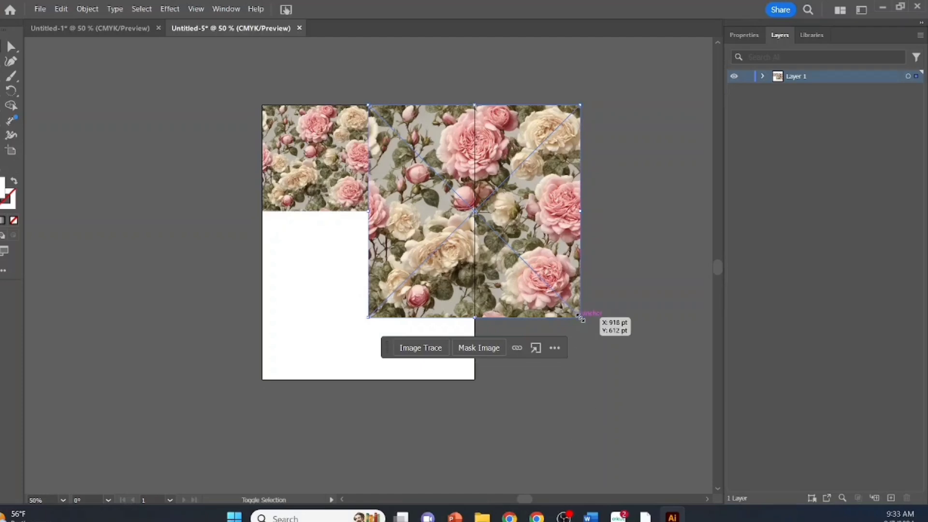
pyautogui.moveTo(580, 317)
pyautogui.mouseDown()
pyautogui.moveTo(499, 227)
pyautogui.moveTo(474, 213)
pyautogui.mouseUp()
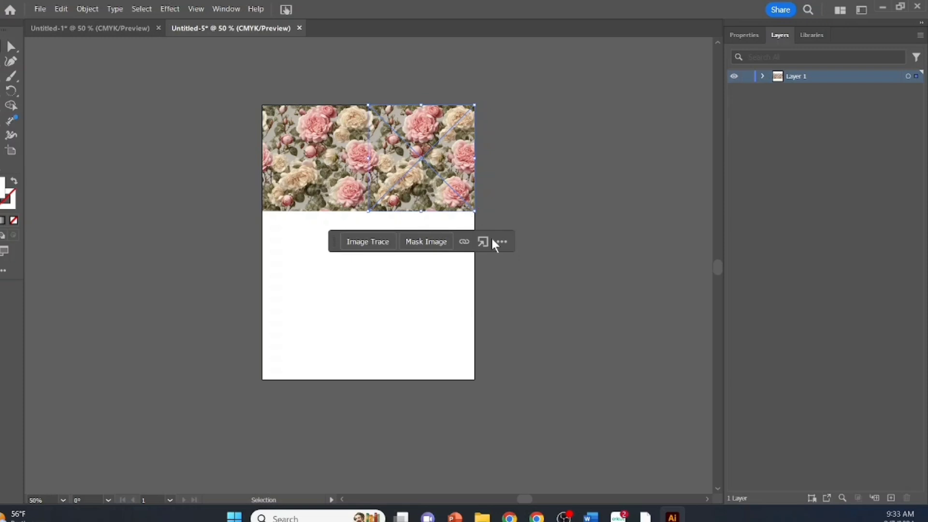
pyautogui.click(508, 158)
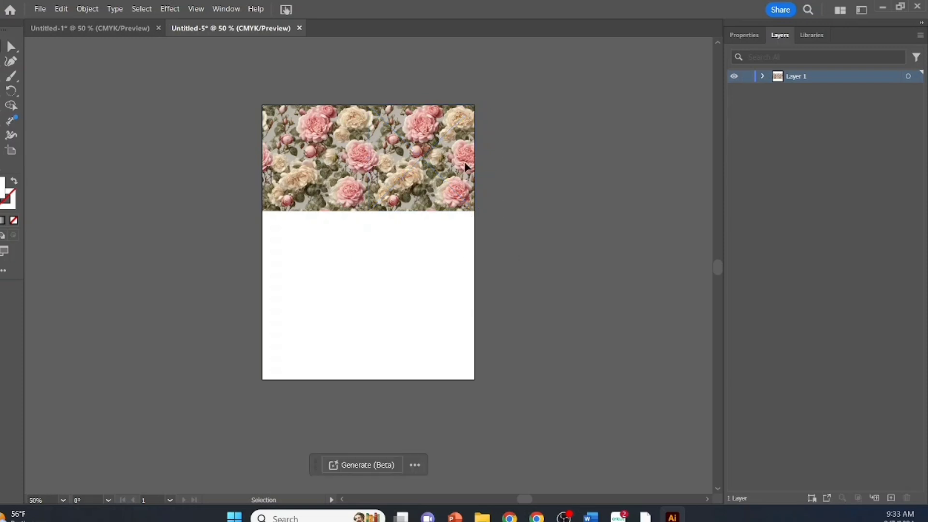
# Copy the upper-right rose tile and place a pasted duplicate directly below the upper-left tile, flush with the artboard's left edge.
pyautogui.rightClick(401, 159)
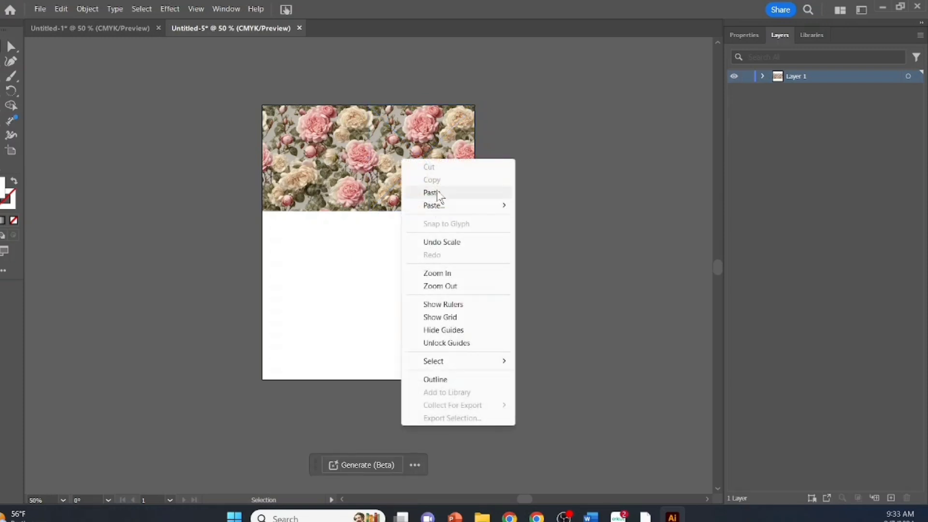
pyautogui.click(559, 165)
pyautogui.click(412, 137)
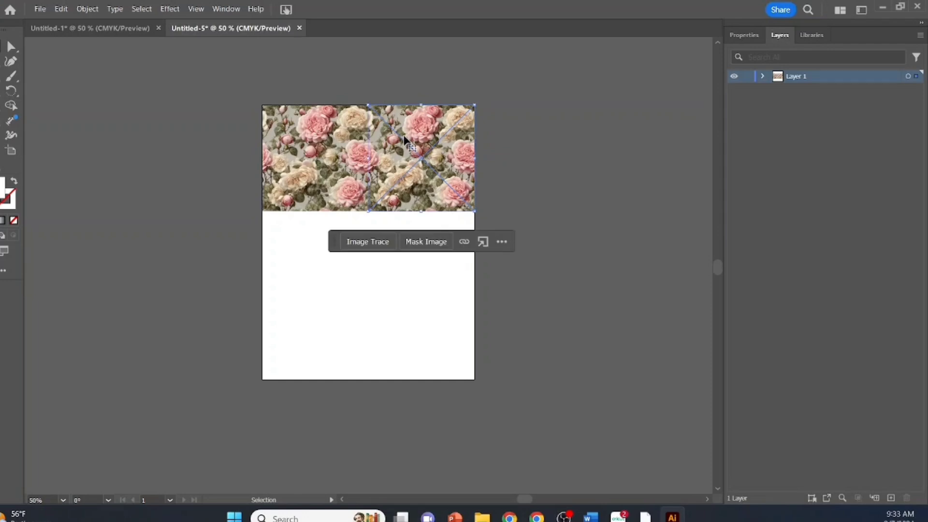
pyautogui.rightClick(411, 135)
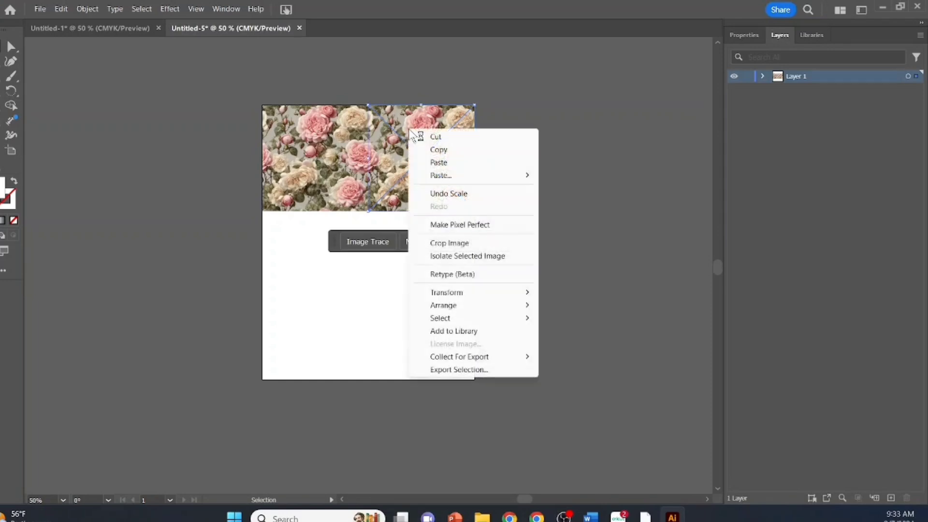
pyautogui.click(438, 150)
pyautogui.rightClick(312, 295)
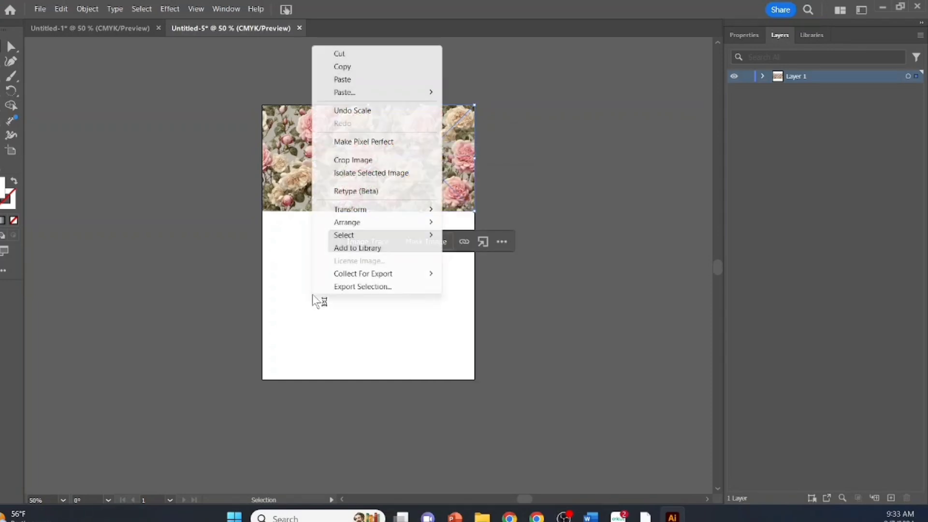
pyautogui.click(340, 80)
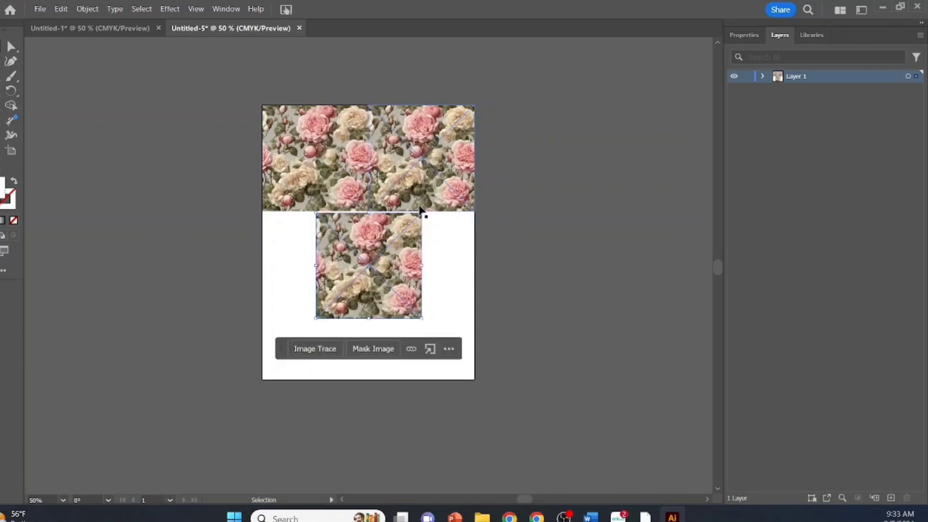
pyautogui.moveTo(387, 251); pyautogui.dragTo(332, 245)
pyautogui.click(579, 205)
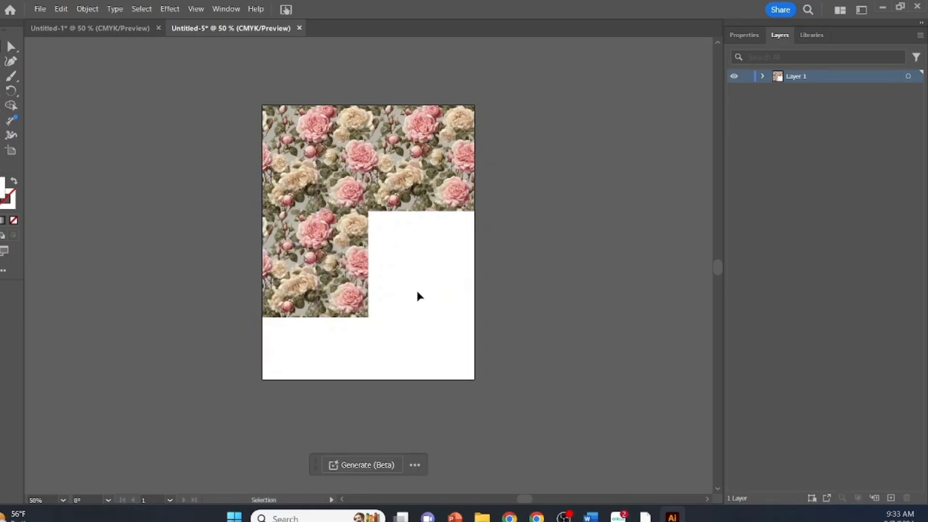
# Paste another rose tile and align it in the empty right half of the second row.
pyautogui.rightClick(418, 270)
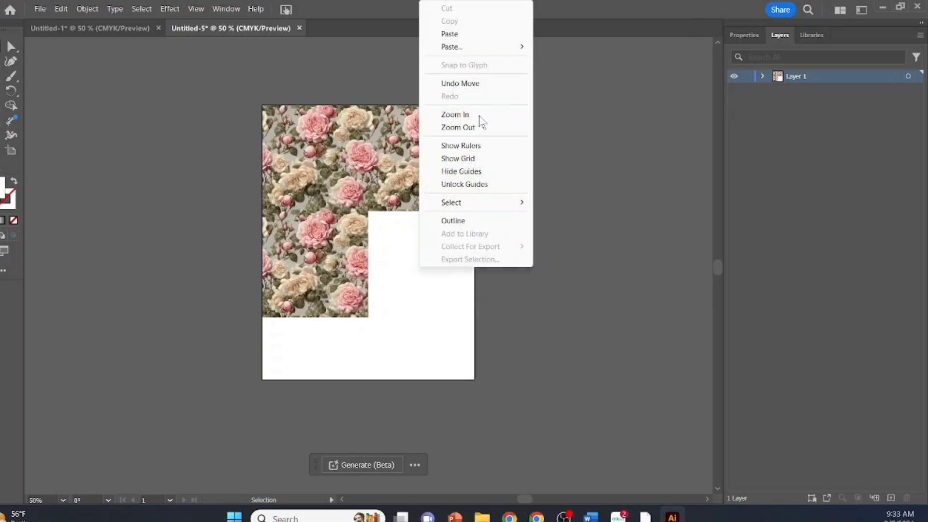
pyautogui.click(449, 34)
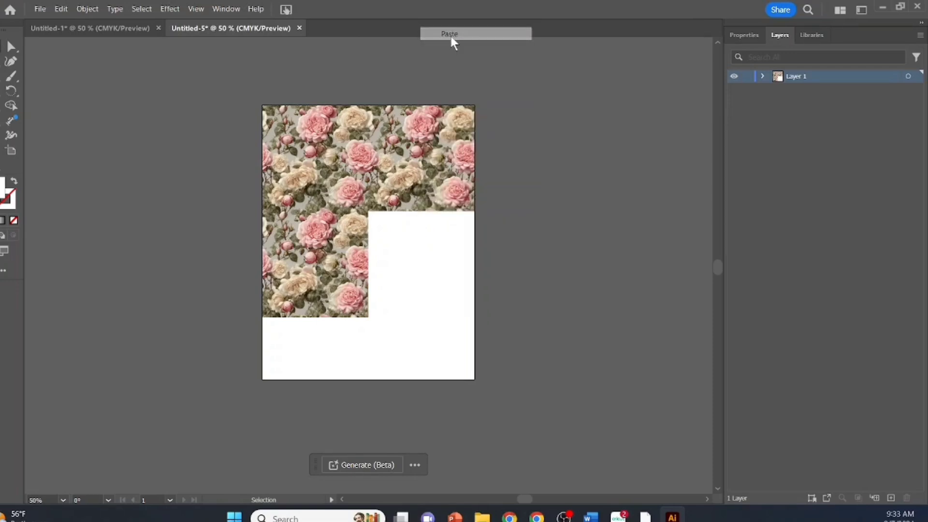
pyautogui.hotkey('ctrl', 'v')
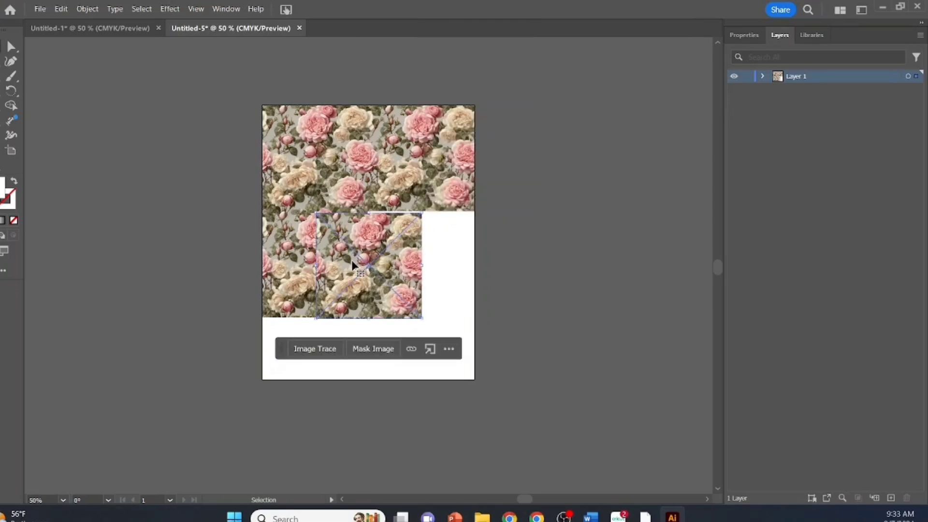
pyautogui.moveTo(354, 264); pyautogui.dragTo(405, 260)
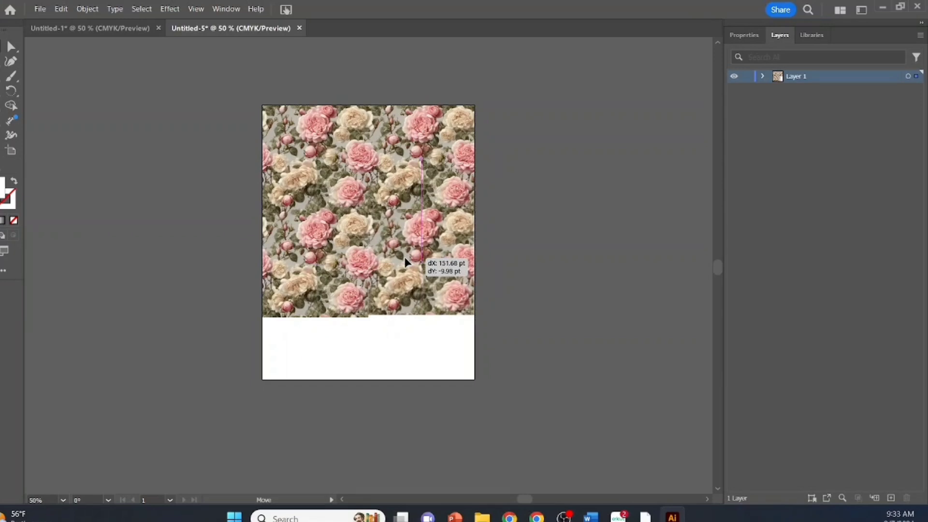
pyautogui.moveTo(404, 261); pyautogui.dragTo(405, 262)
pyautogui.click(595, 228)
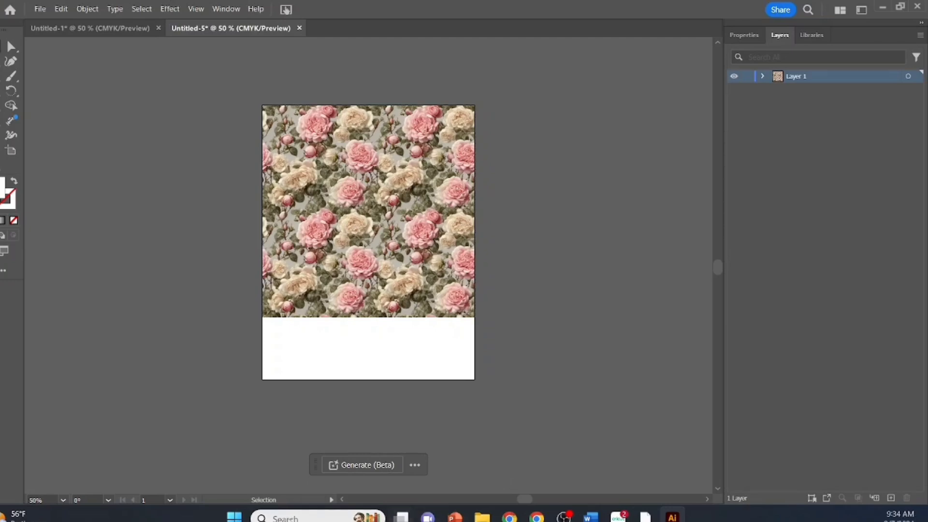
# Set the zoom to 100% and examine the seams of the tiled pattern from the artboard's top to its bottom.
pyautogui.click(64, 501)
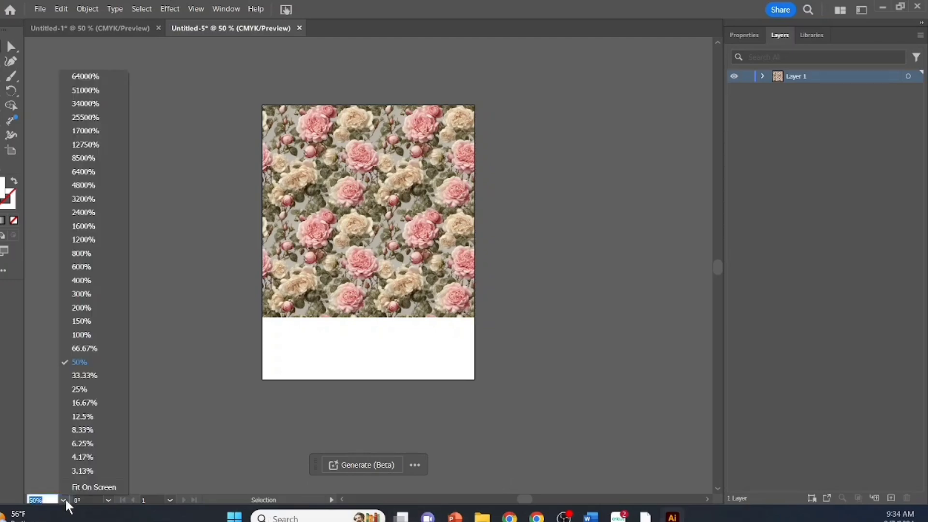
pyautogui.click(85, 334)
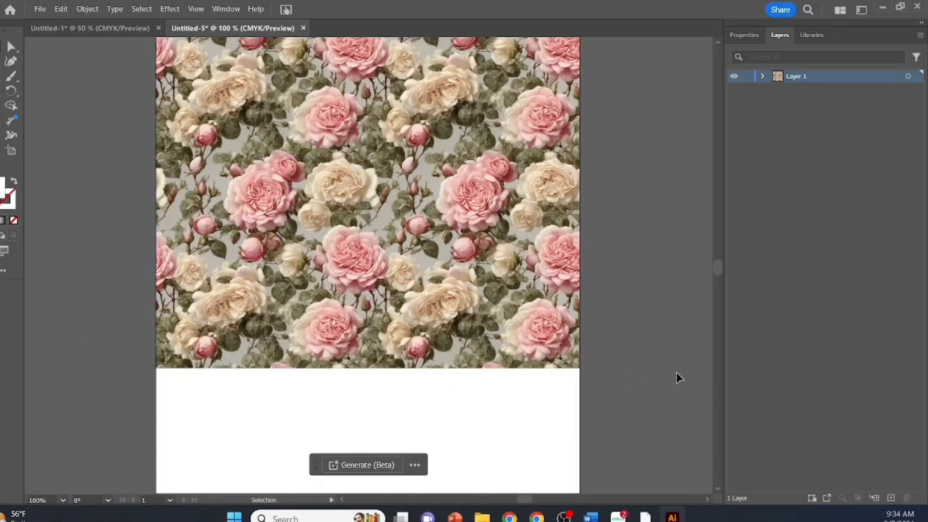
pyautogui.scroll(6, 661, 308)
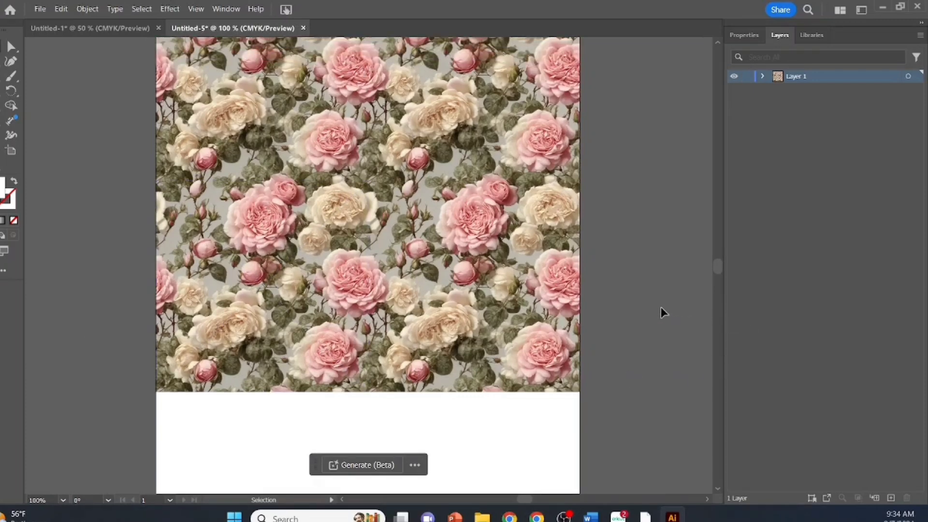
pyautogui.scroll(5, 667, 310)
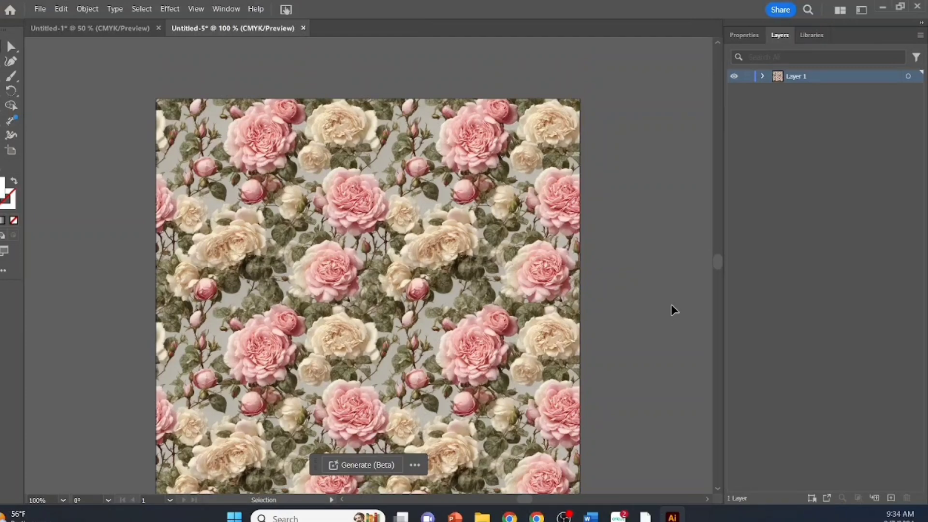
pyautogui.scroll(-4, 670, 306)
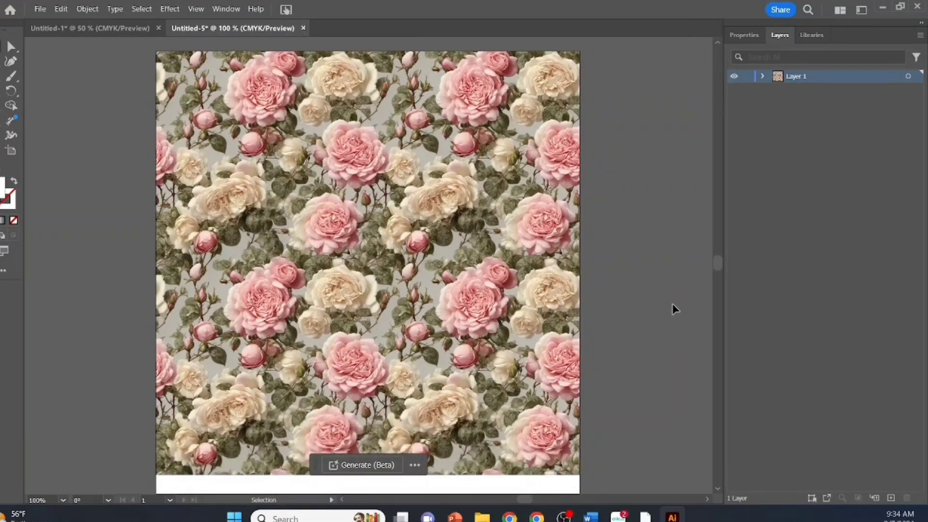
pyautogui.scroll(-5, 672, 305)
pyautogui.scroll(-9, 672, 303)
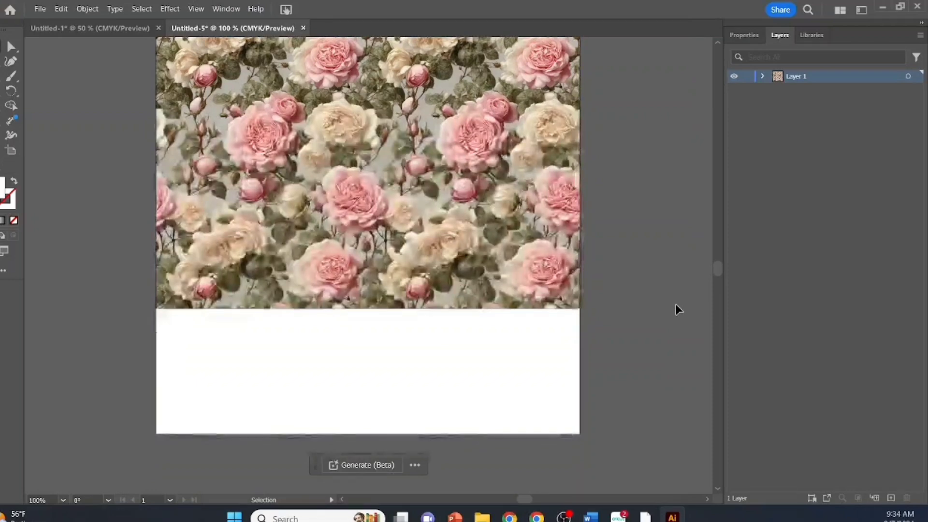
pyautogui.scroll(-4, 675, 305)
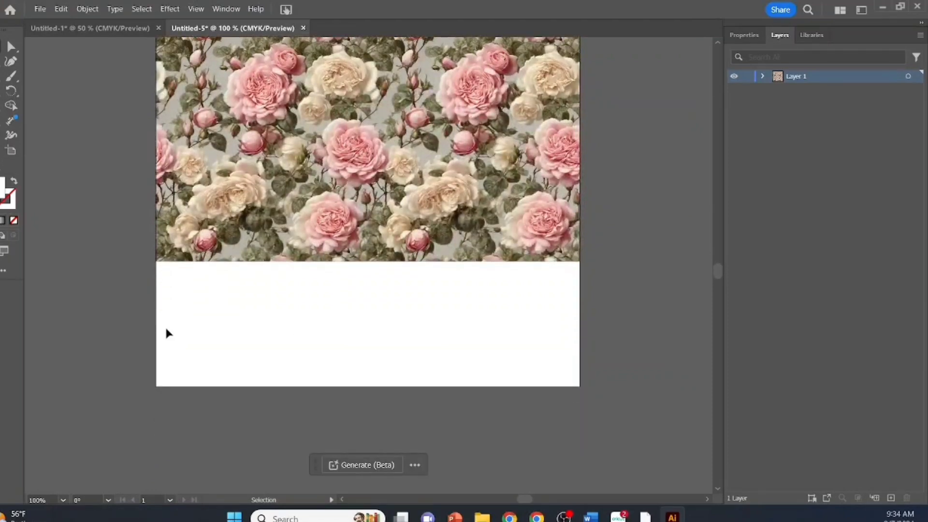
# Paste a rose tile and place it at the left of the third row, overhanging the artboard's bottom edge.
pyautogui.rightClick(211, 321)
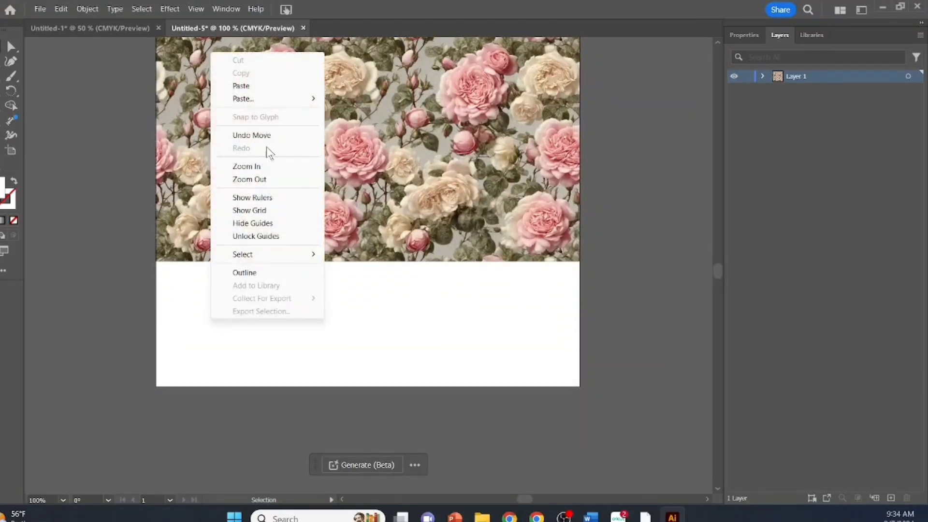
pyautogui.click(247, 86)
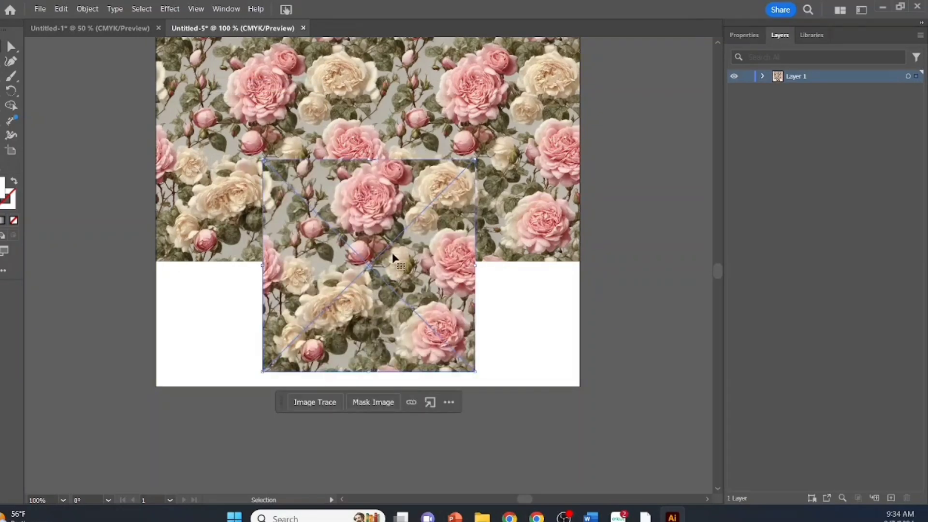
pyautogui.moveTo(392, 256)
pyautogui.mouseDown()
pyautogui.moveTo(343, 334)
pyautogui.moveTo(295, 369)
pyautogui.moveTo(286, 356)
pyautogui.mouseUp()
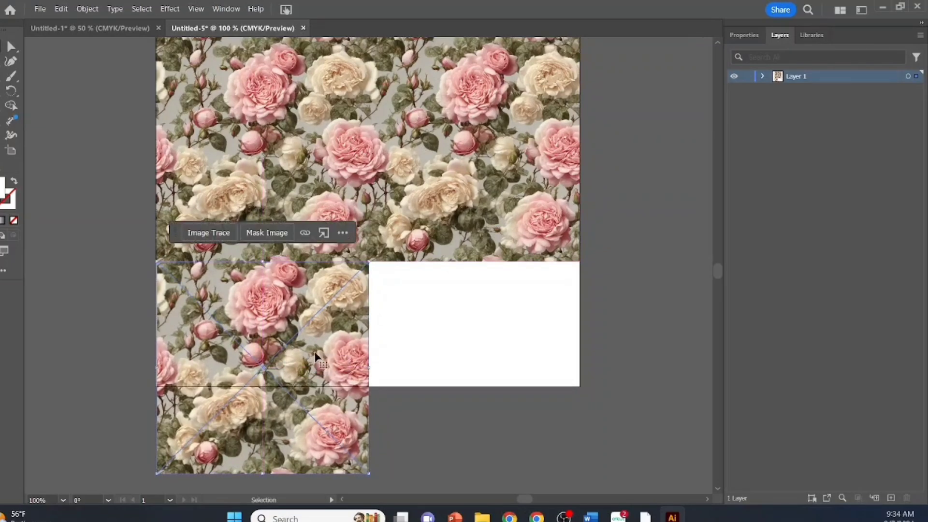
# Paste another tile at the right of the third row and shift it about 1.32 pt left to align with the artboard's edge.
pyautogui.rightClick(493, 310)
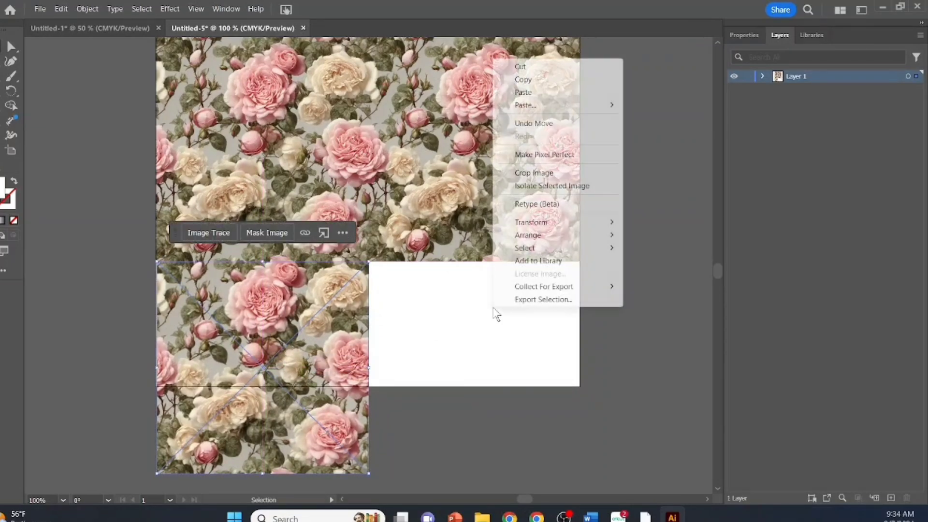
pyautogui.click(526, 92)
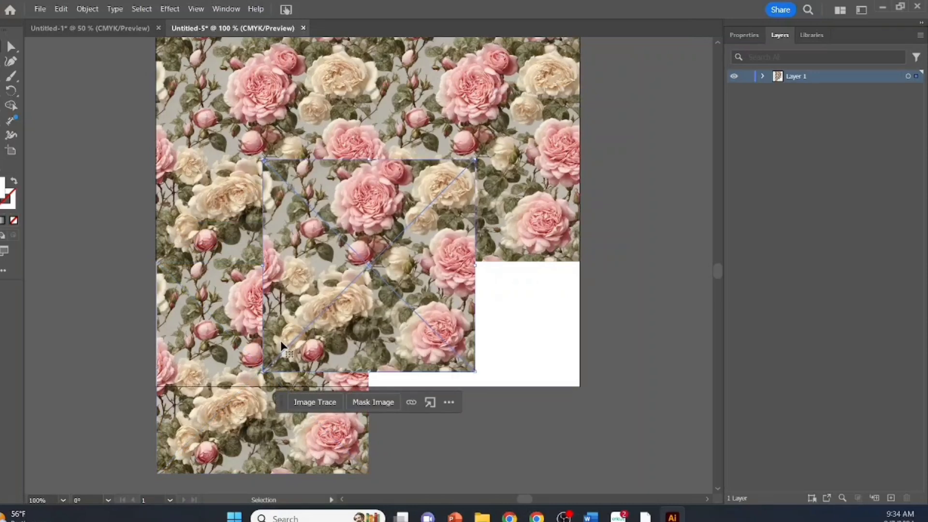
pyautogui.moveTo(342, 263)
pyautogui.mouseDown()
pyautogui.moveTo(451, 348)
pyautogui.moveTo(453, 367)
pyautogui.moveTo(447, 355)
pyautogui.mouseUp()
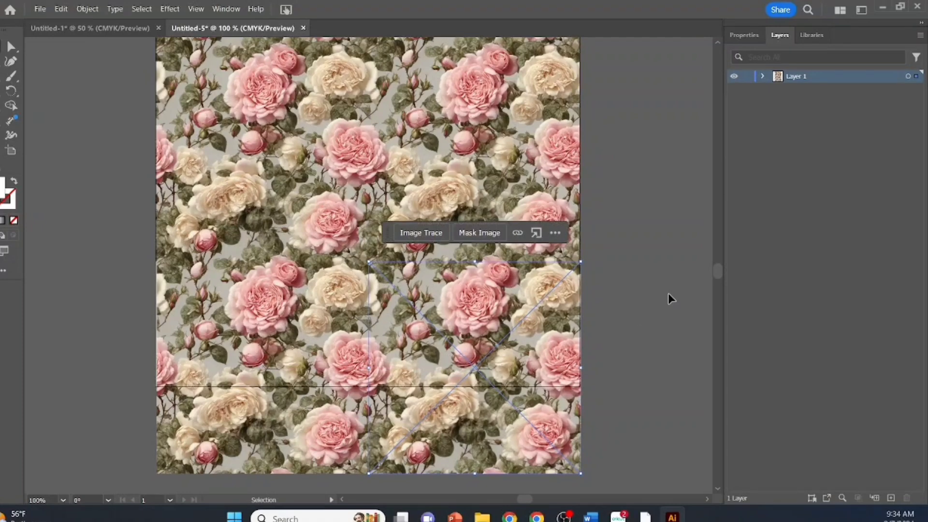
pyautogui.click(694, 274)
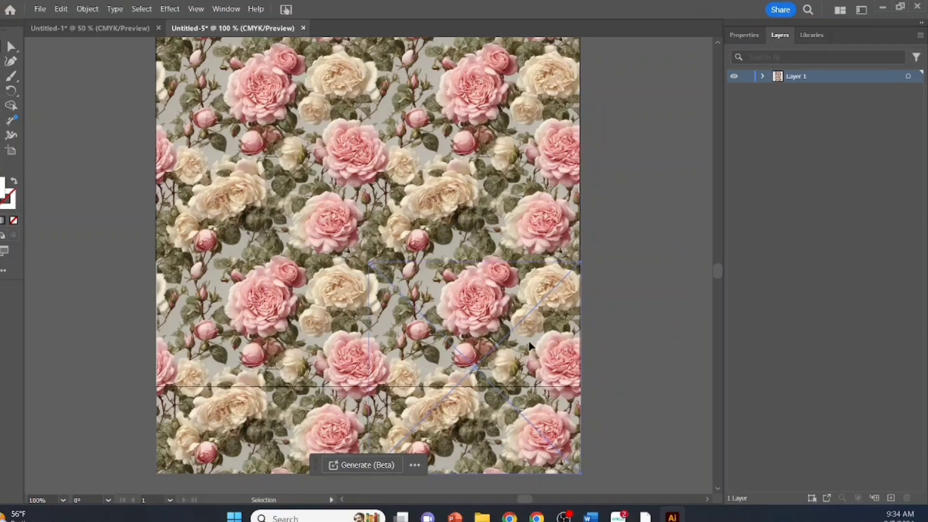
pyautogui.moveTo(529, 344); pyautogui.dragTo(528, 340)
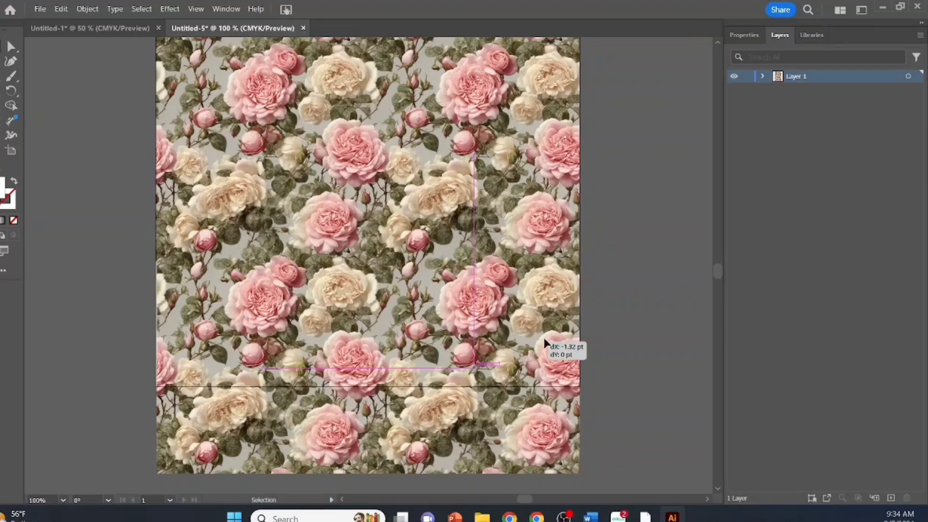
pyautogui.click(689, 264)
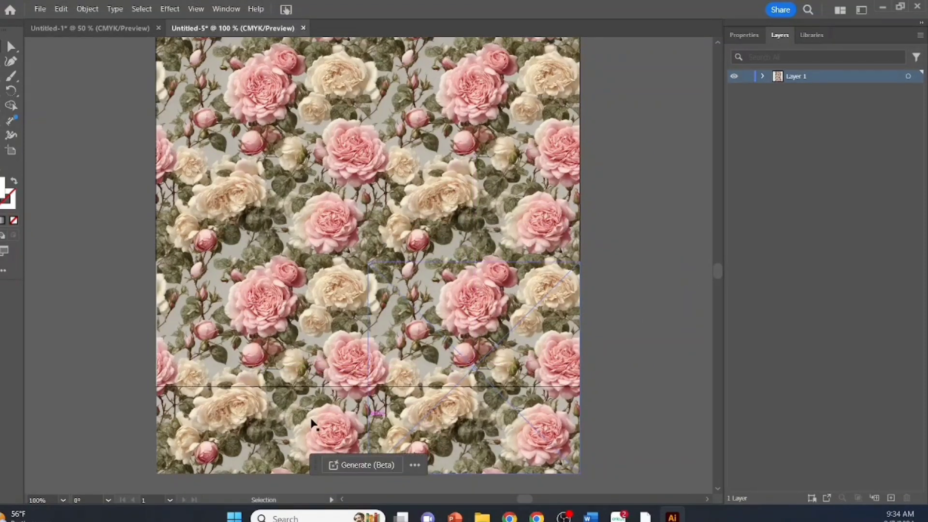
pyautogui.rightClick(245, 409)
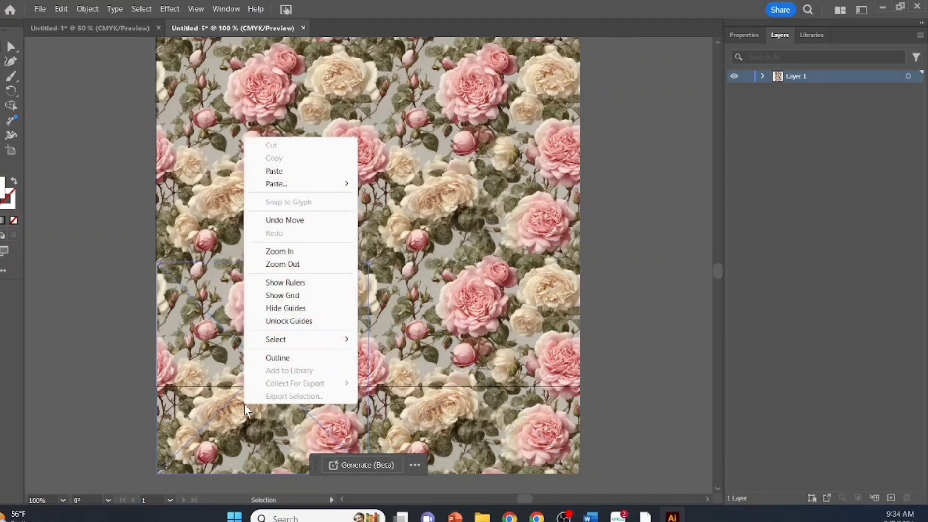
pyautogui.click(674, 202)
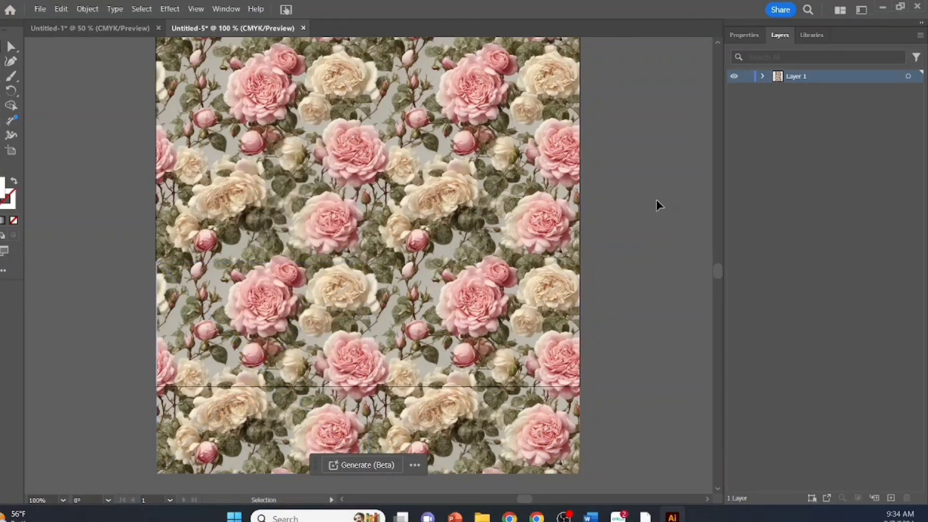
pyautogui.scroll(-2, 654, 201)
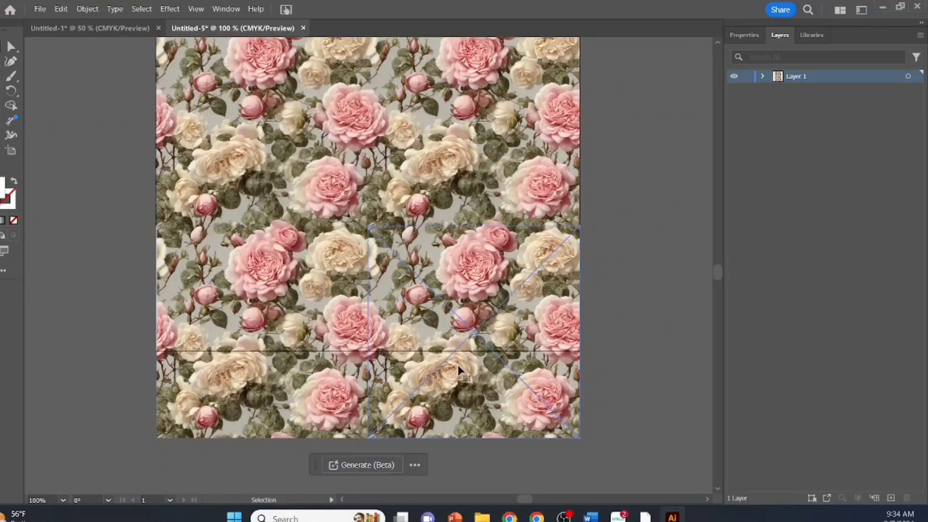
pyautogui.click(466, 378)
pyautogui.rightClick(468, 384)
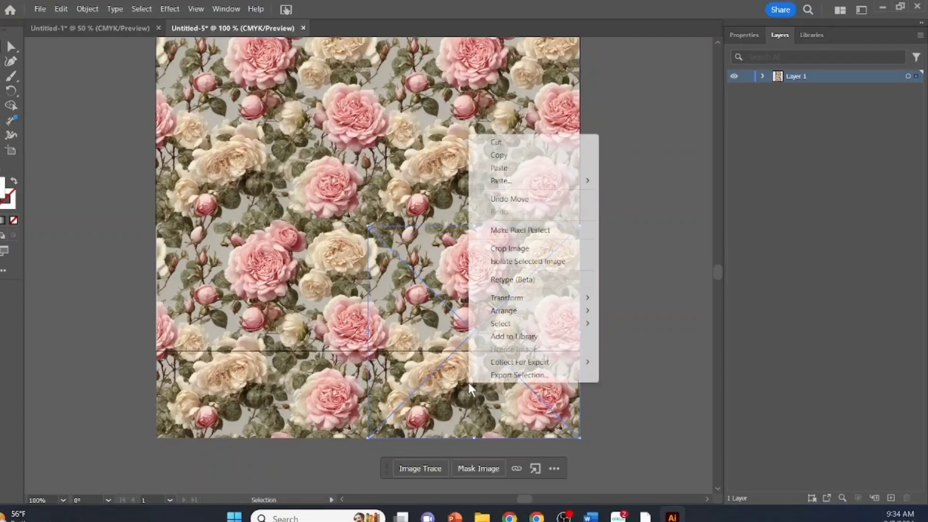
pyautogui.click(611, 319)
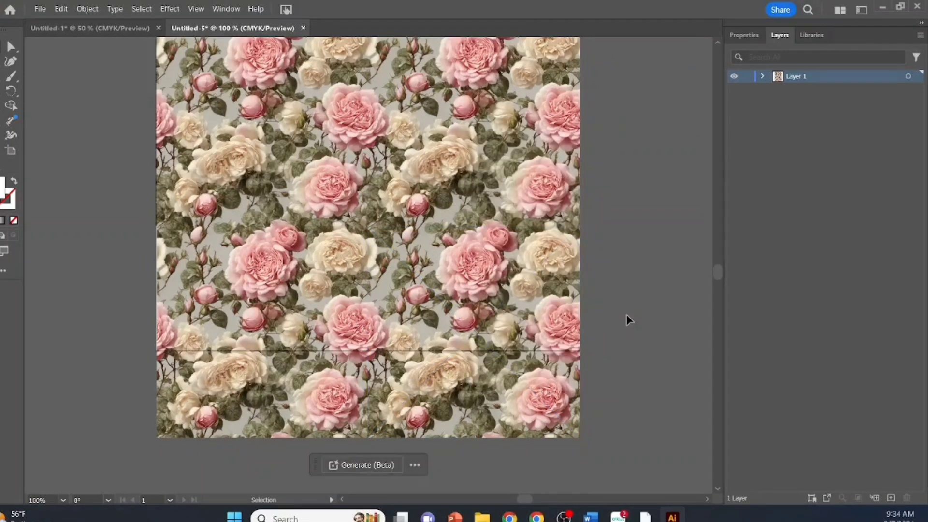
# Crop the rose tile at the right of the third row to the artboard's bottom edge, keeping its full width, and exit isolation mode.
pyautogui.click(463, 262)
pyautogui.doubleClick(463, 262)
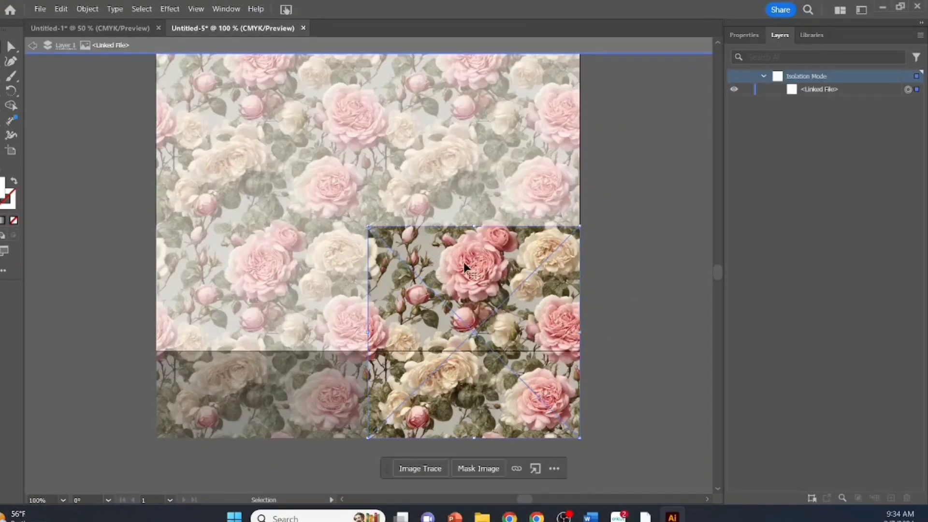
pyautogui.rightClick(463, 262)
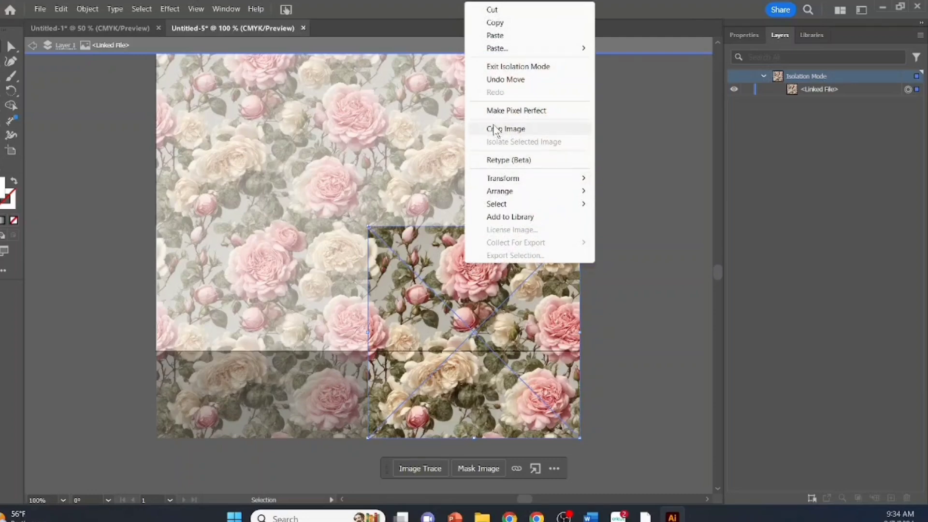
pyautogui.click(515, 127)
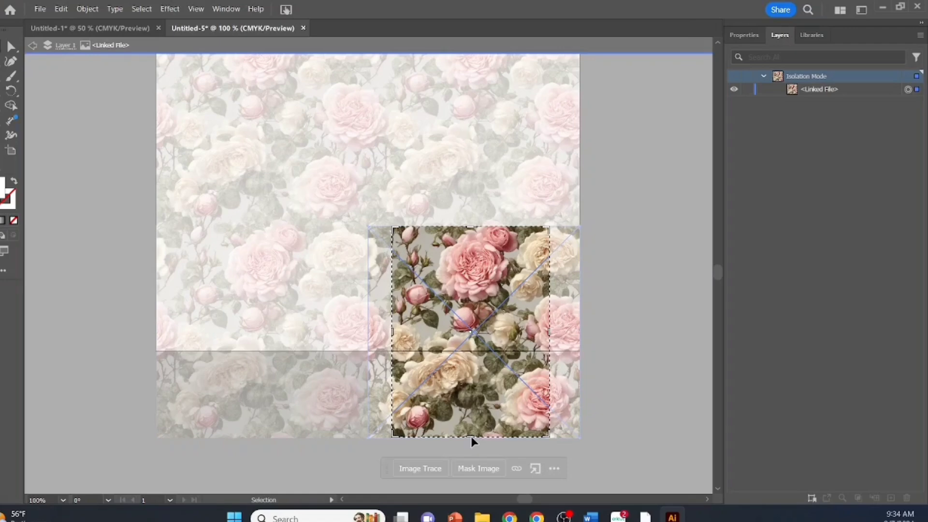
pyautogui.moveTo(472, 439); pyautogui.dragTo(469, 352)
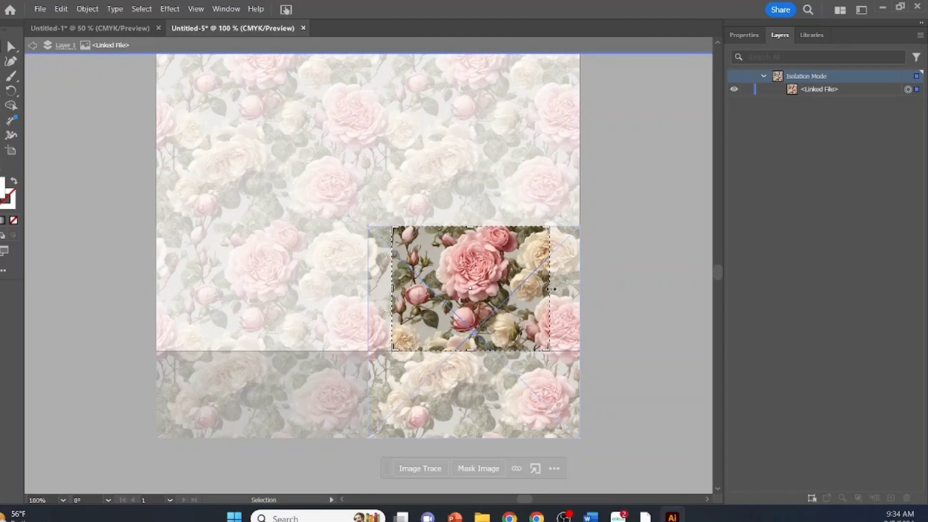
pyautogui.moveTo(550, 289); pyautogui.dragTo(579, 289)
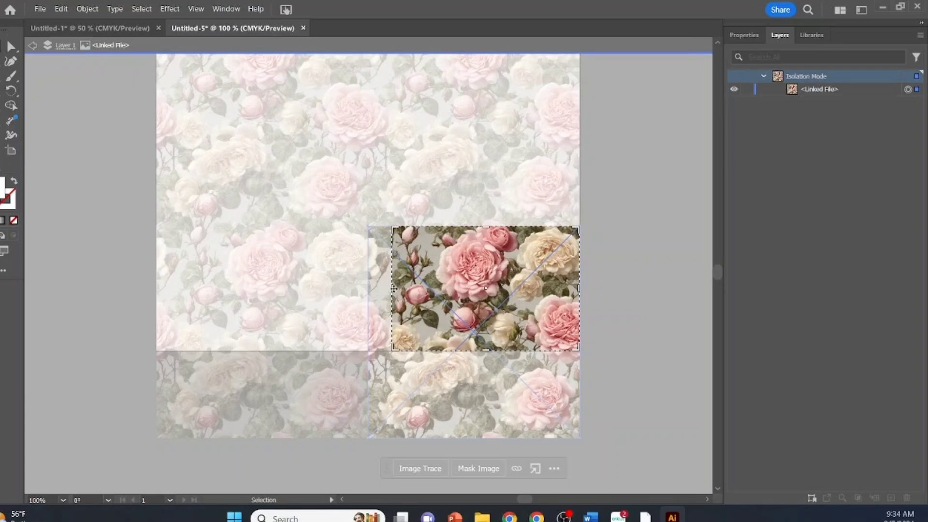
pyautogui.moveTo(394, 289); pyautogui.dragTo(369, 288)
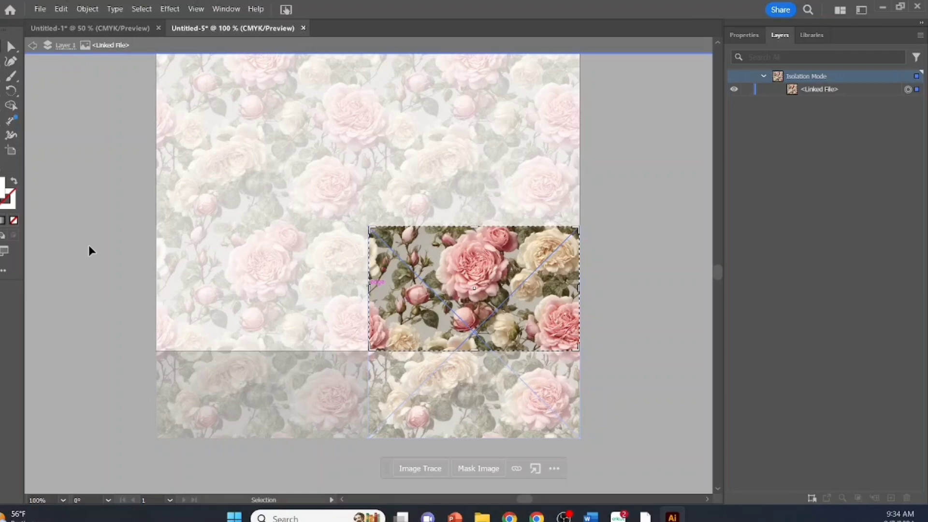
pyautogui.press('Return')
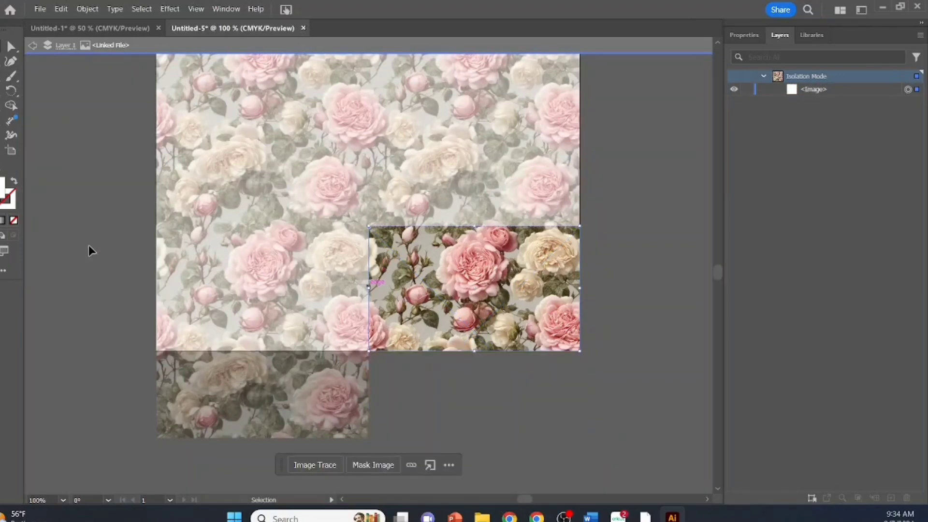
pyautogui.click(110, 288)
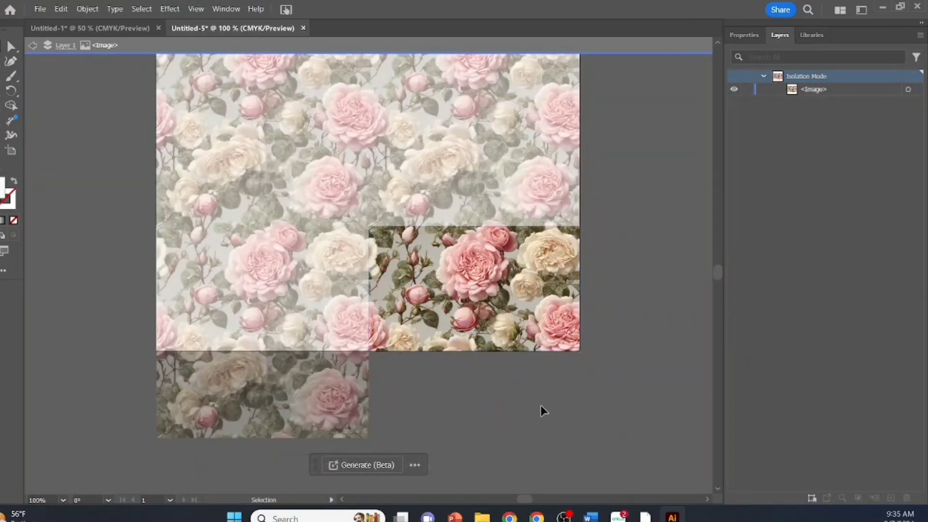
pyautogui.doubleClick(578, 381)
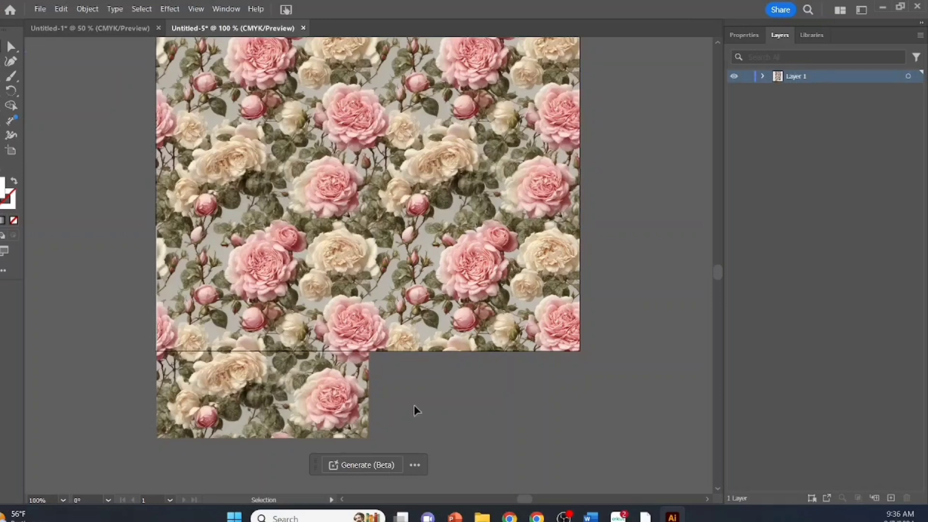
# Select the rose tile at the left of the third row that overhangs the artboard's bottom edge.
pyautogui.click(186, 373)
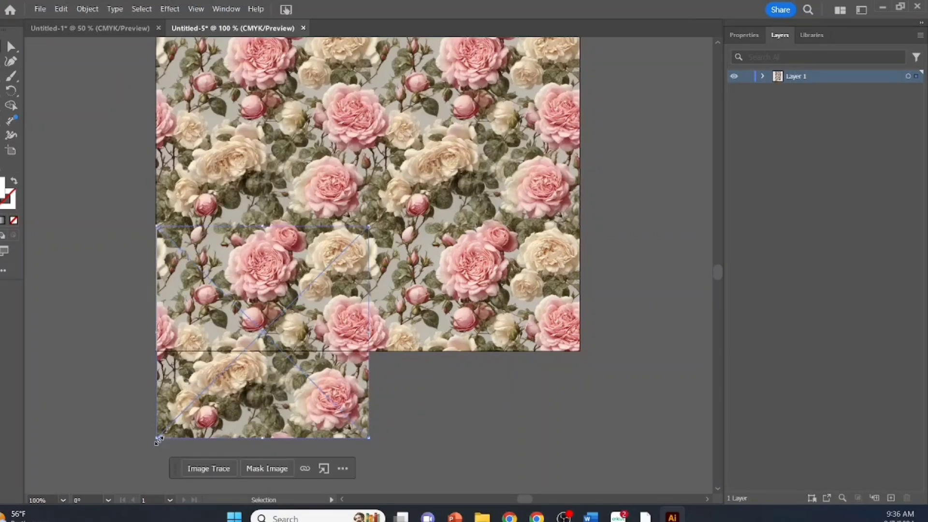